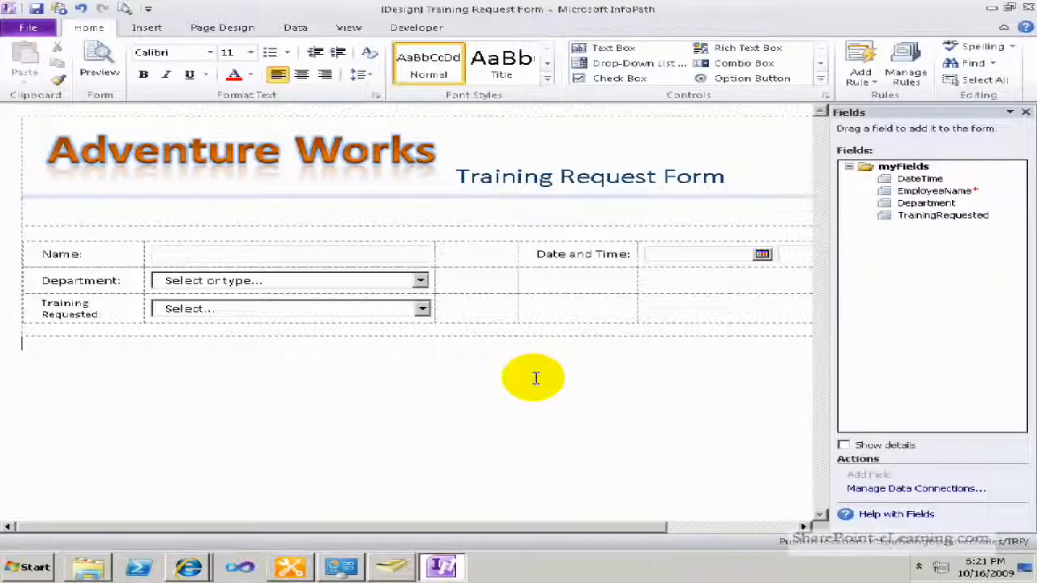
# - Examine the Name field's properties and the list choices of the Department and Training Requested fields, leaving them unchanged
pyautogui.click(327, 254)
pyautogui.click(496, 28)
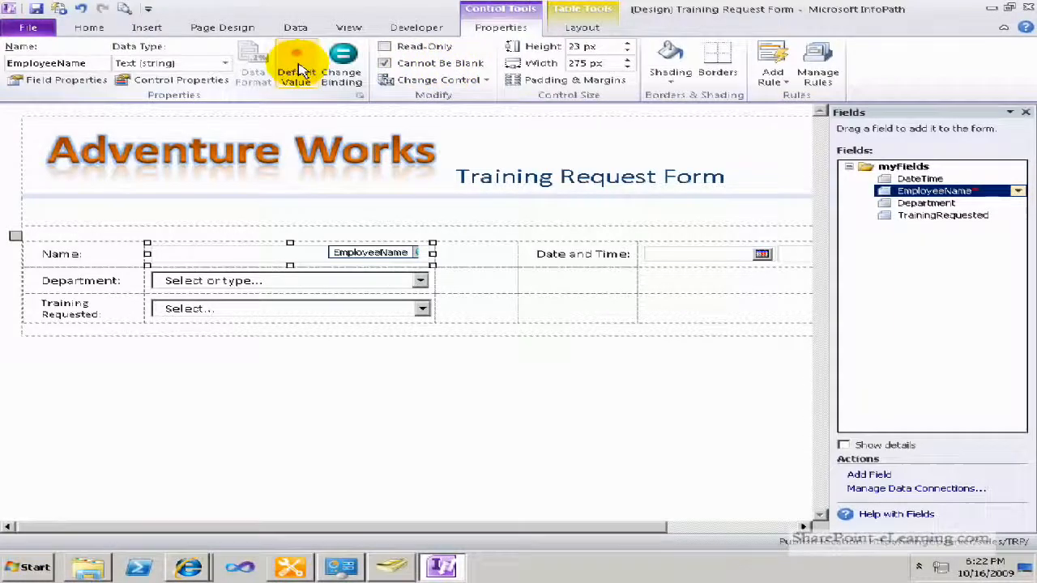
pyautogui.click(365, 283)
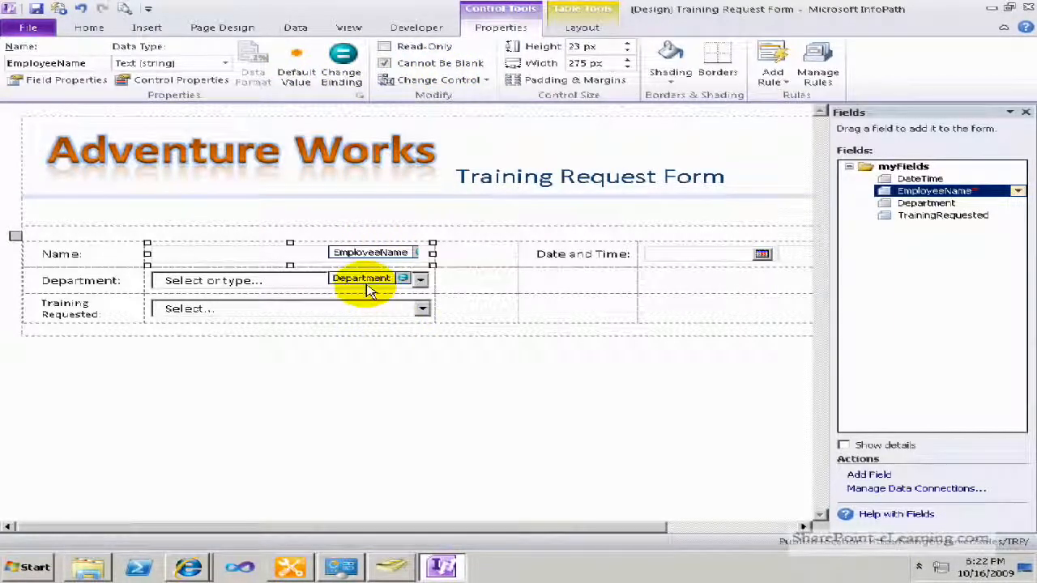
pyautogui.click(397, 73)
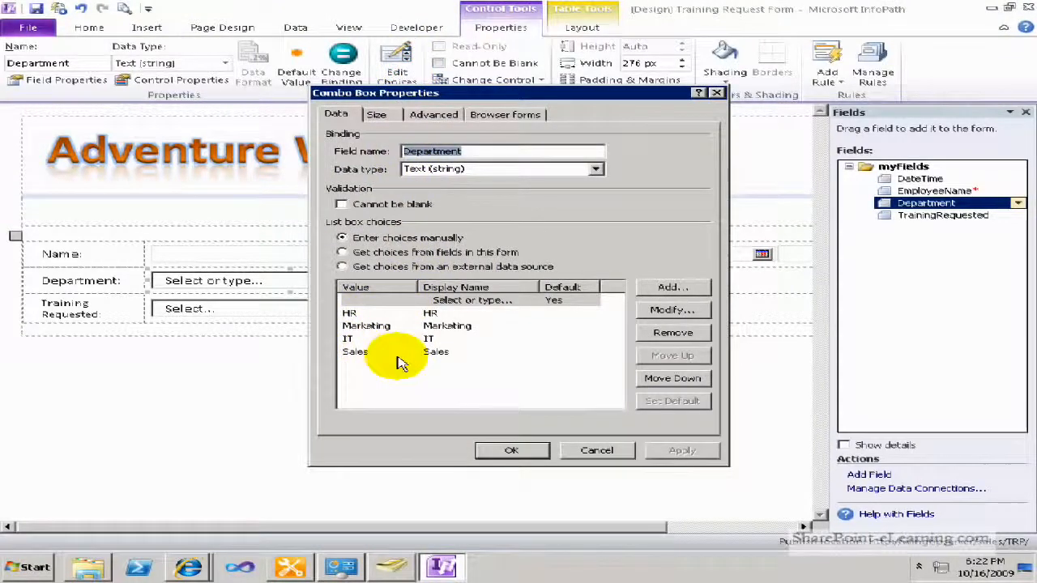
pyautogui.click(597, 450)
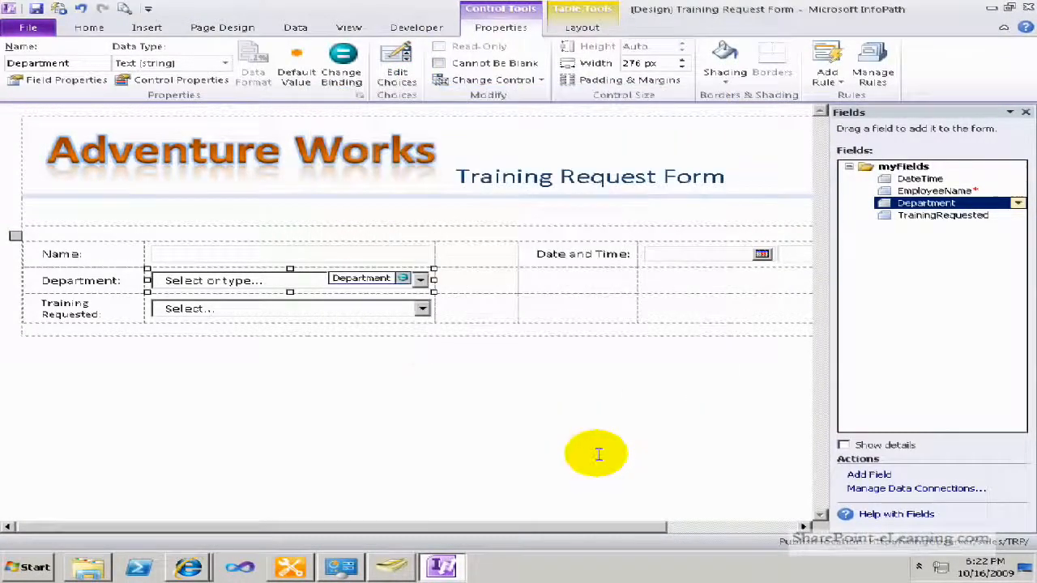
pyautogui.click(373, 316)
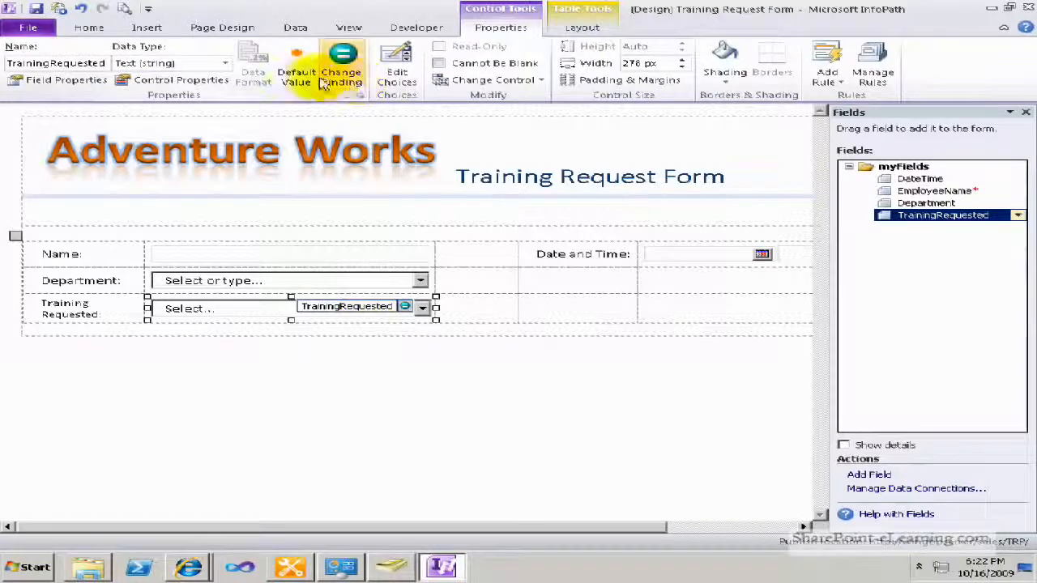
pyautogui.click(391, 75)
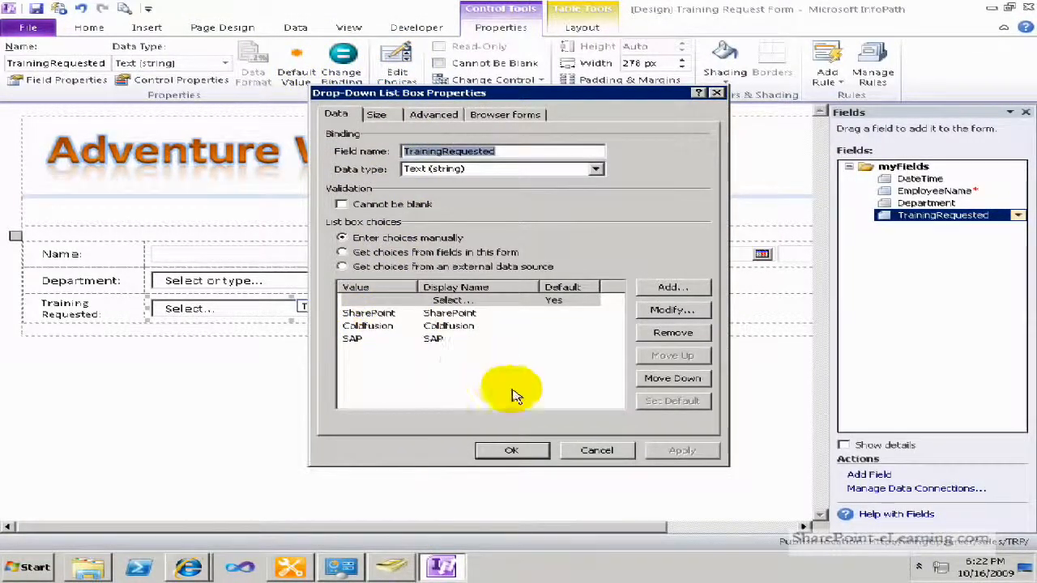
pyautogui.click(614, 450)
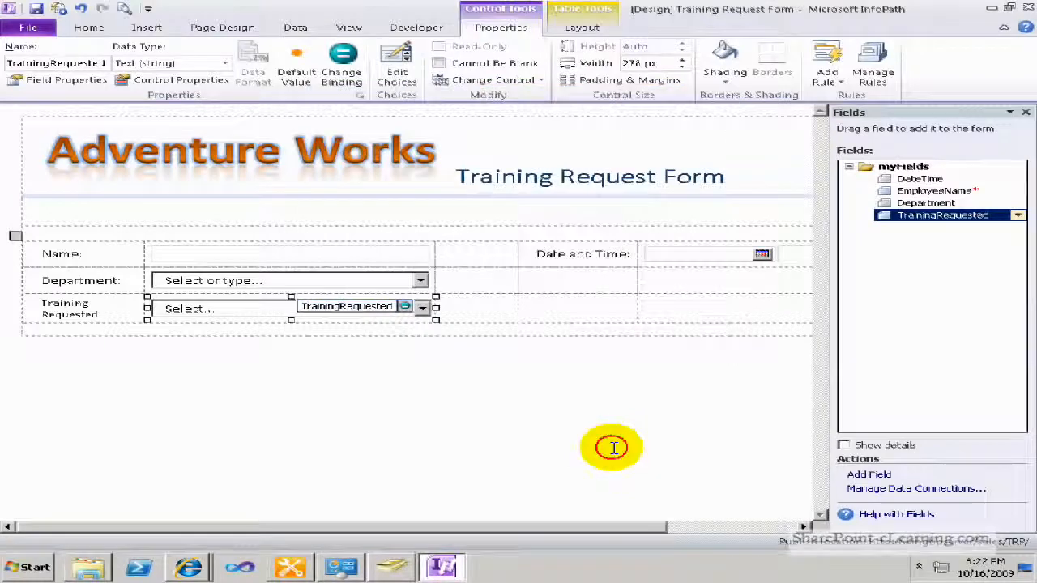
# - Examine the default value settings of the Date and Time field and close them without changes
pyautogui.click(685, 264)
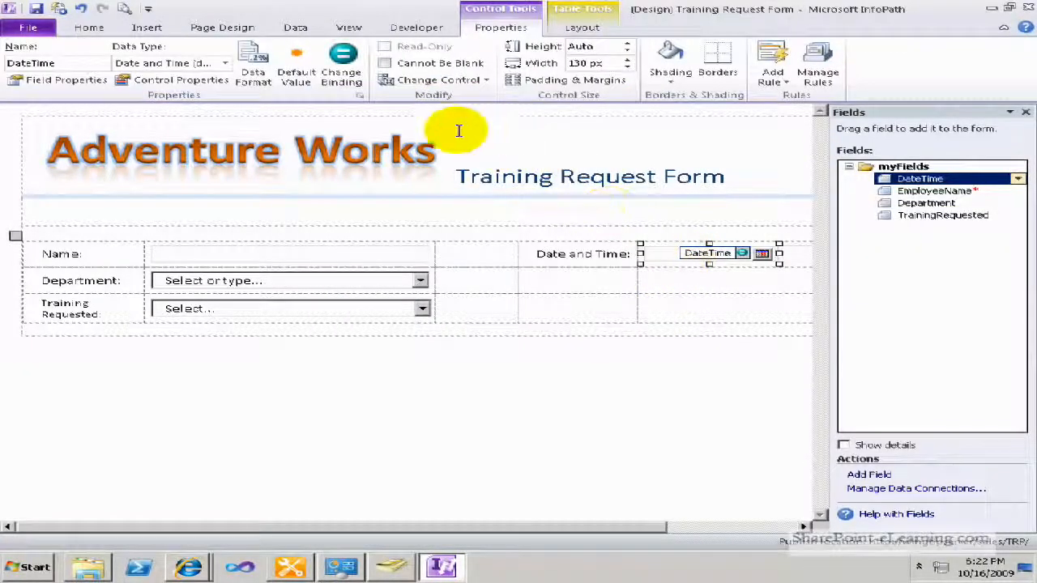
pyautogui.click(294, 71)
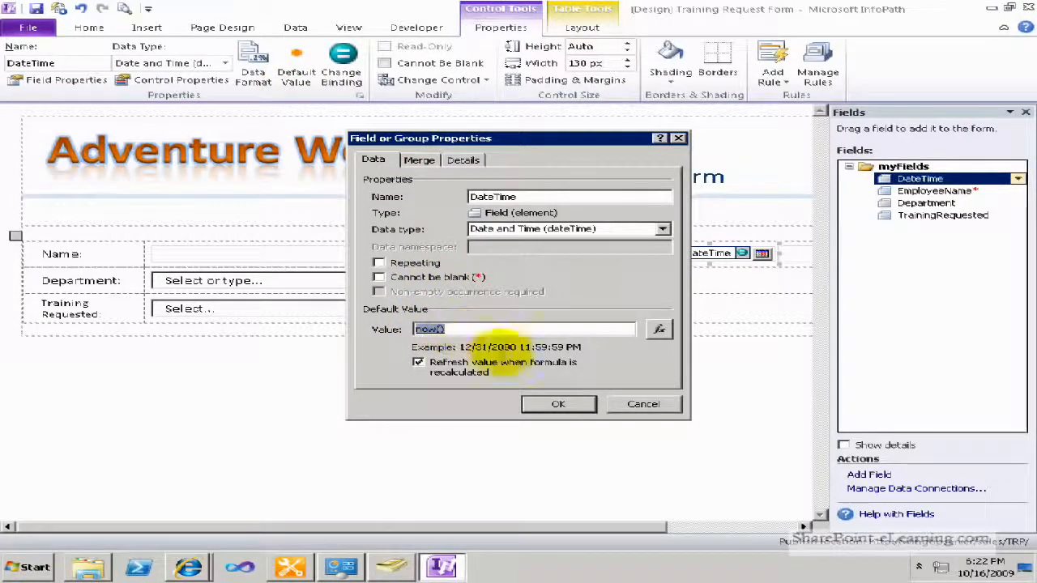
pyautogui.click(644, 405)
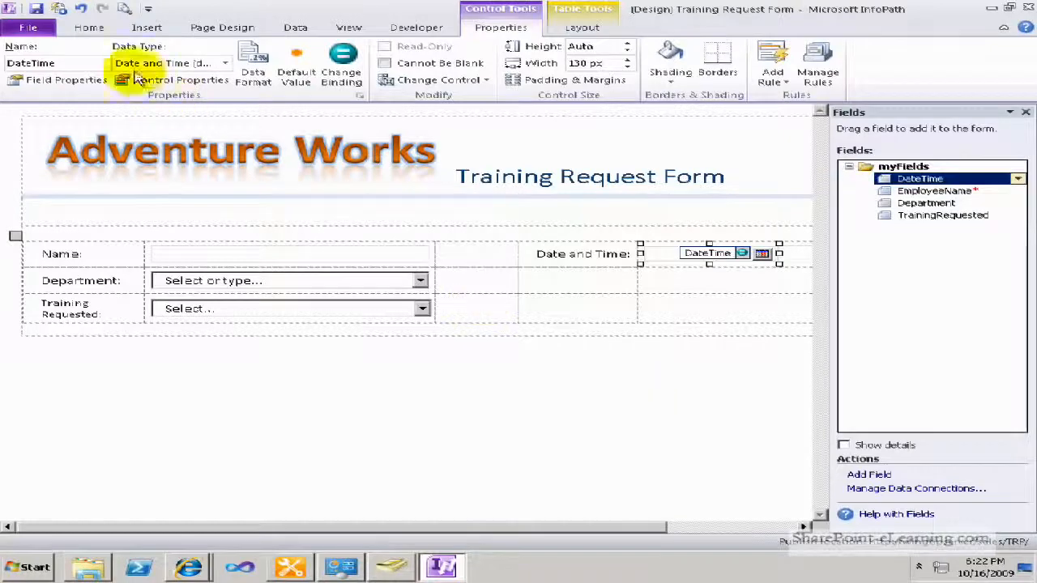
# - Start publishing the form to a SharePoint library
pyautogui.click(28, 28)
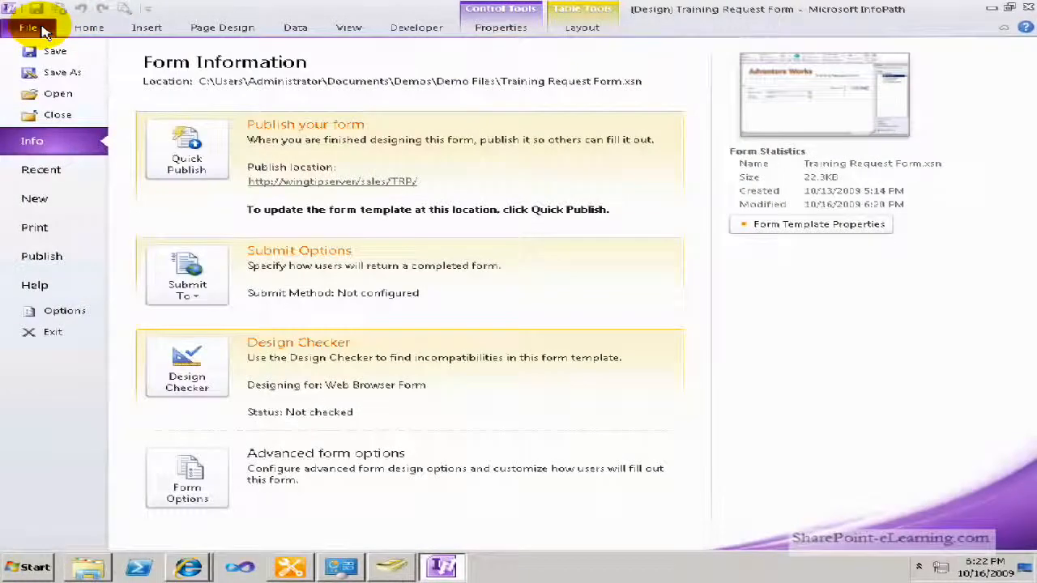
pyautogui.click(20, 256)
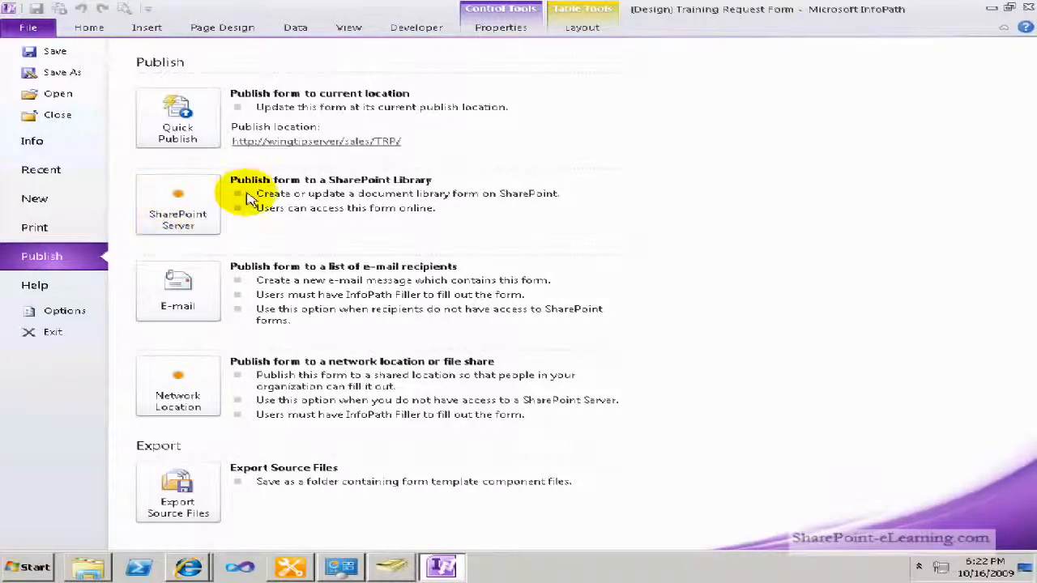
pyautogui.click(200, 207)
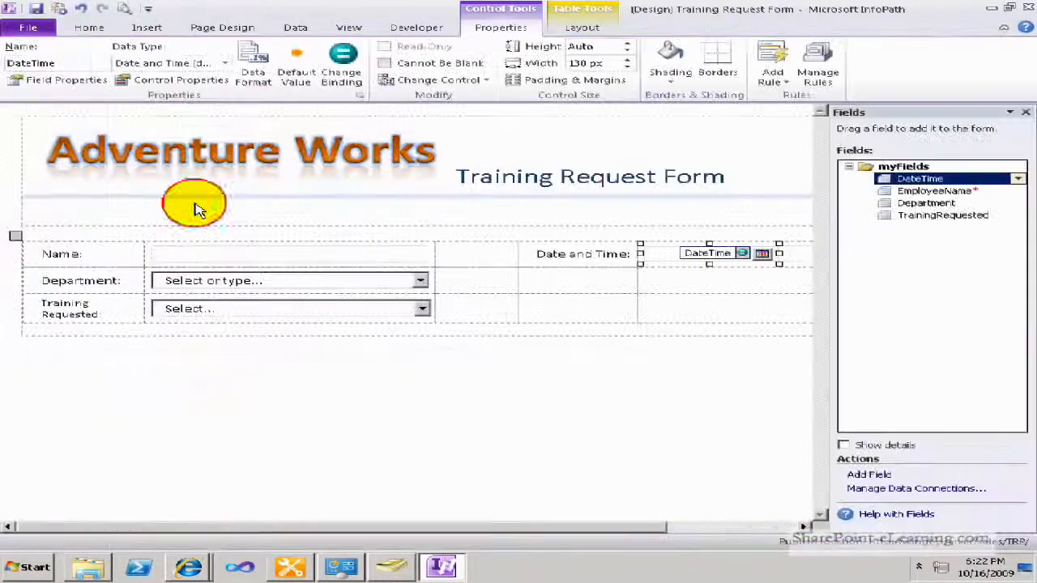
pyautogui.click(187, 567)
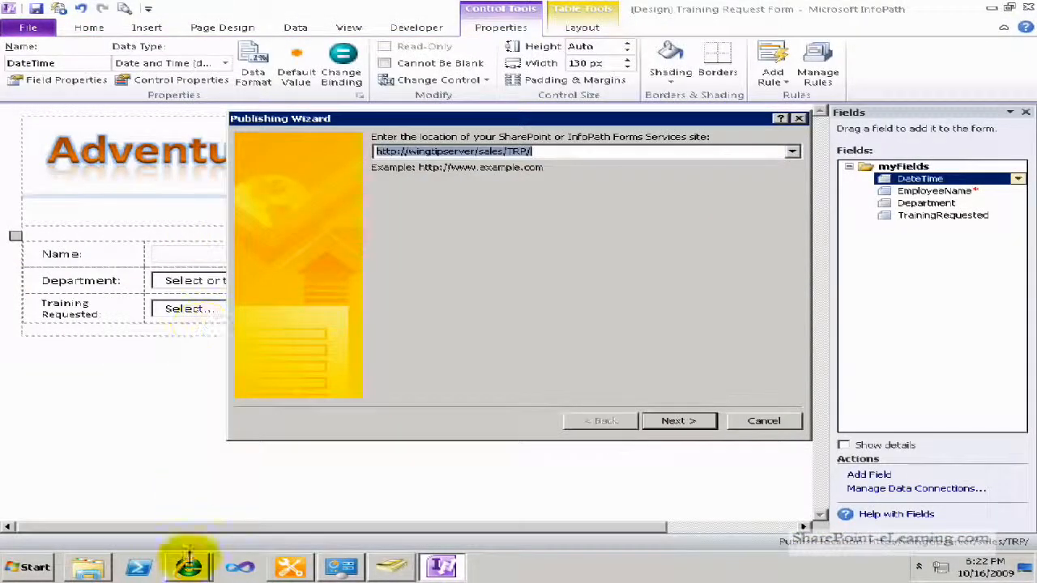
pyautogui.click(187, 405)
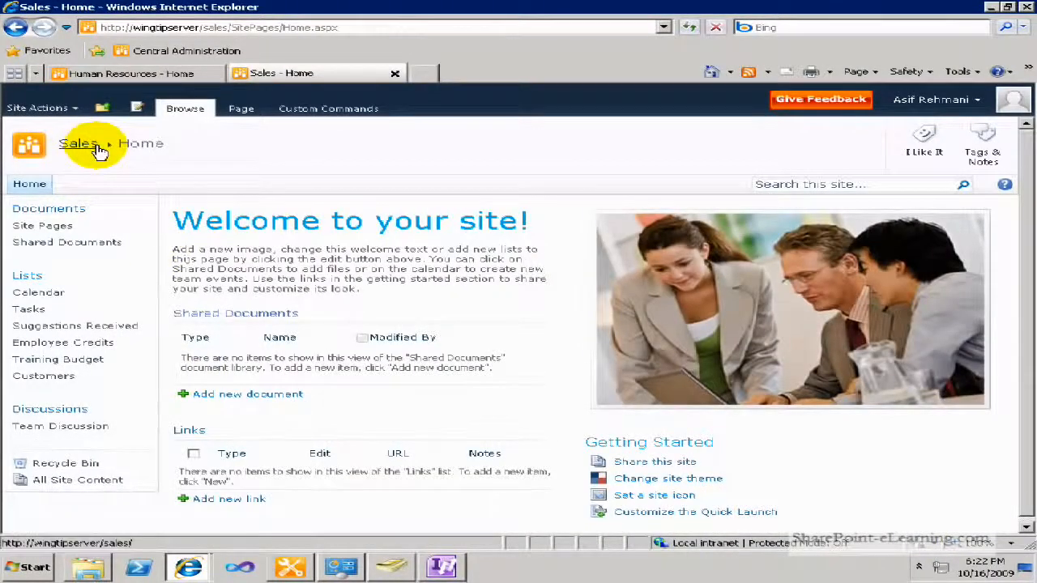
pyautogui.click(227, 27)
pyautogui.moveTo(229, 28); pyautogui.dragTo(99, 27)
pyautogui.rightClick(128, 27)
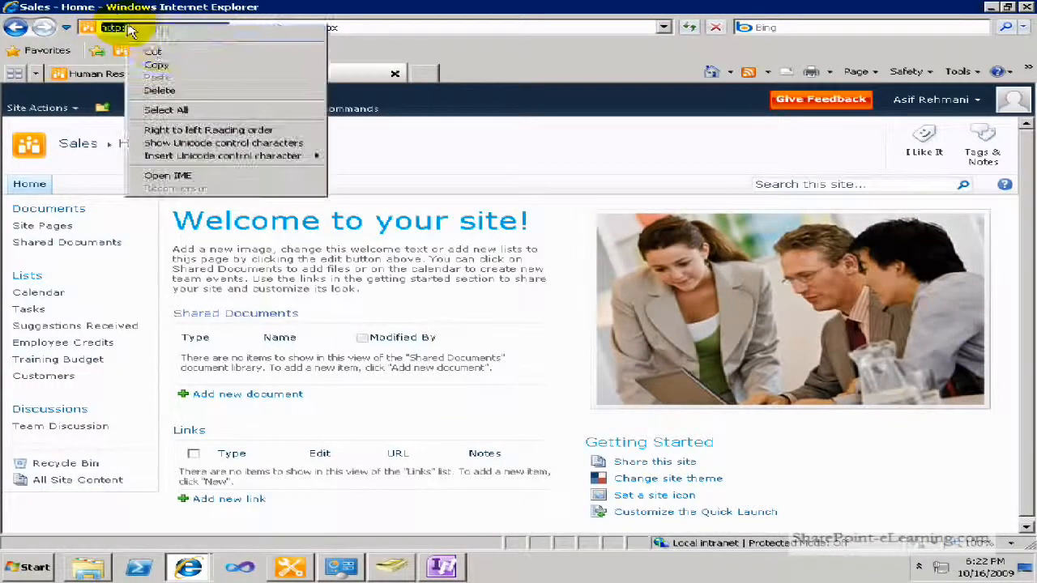
pyautogui.click(162, 64)
pyautogui.click(441, 567)
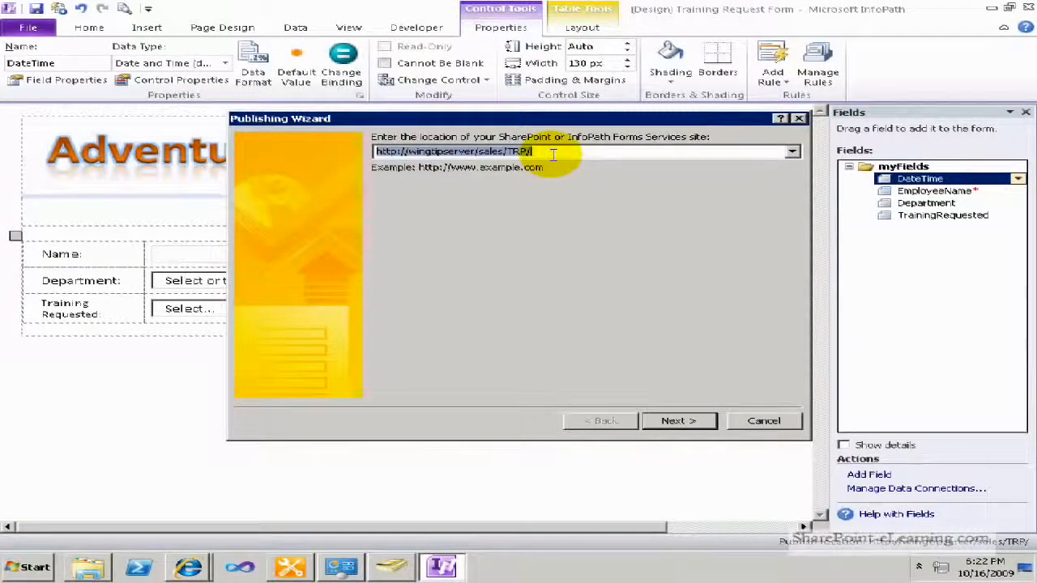
pyautogui.hotkey('ctrl', 'v')
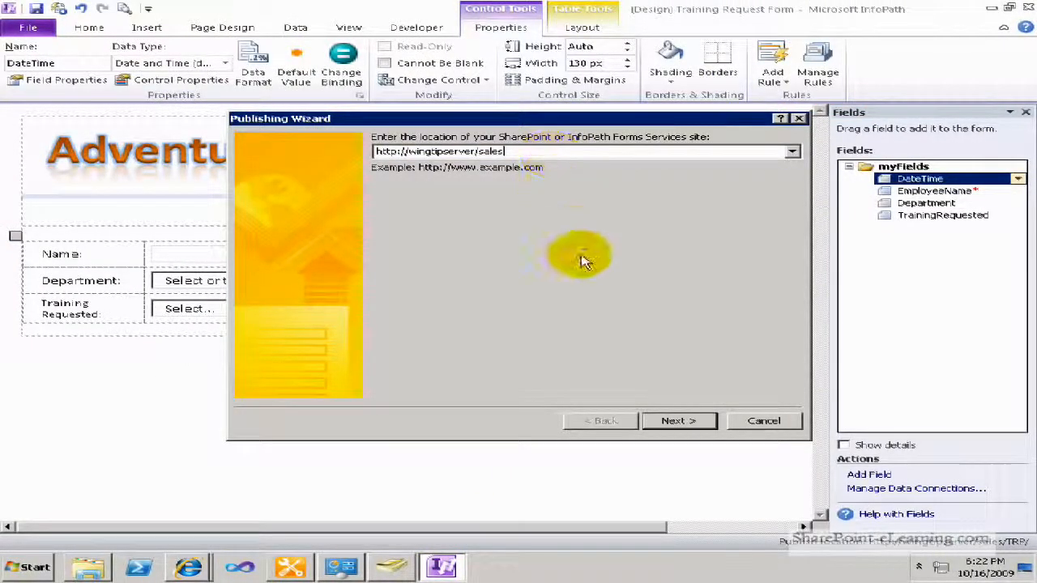
pyautogui.click(677, 421)
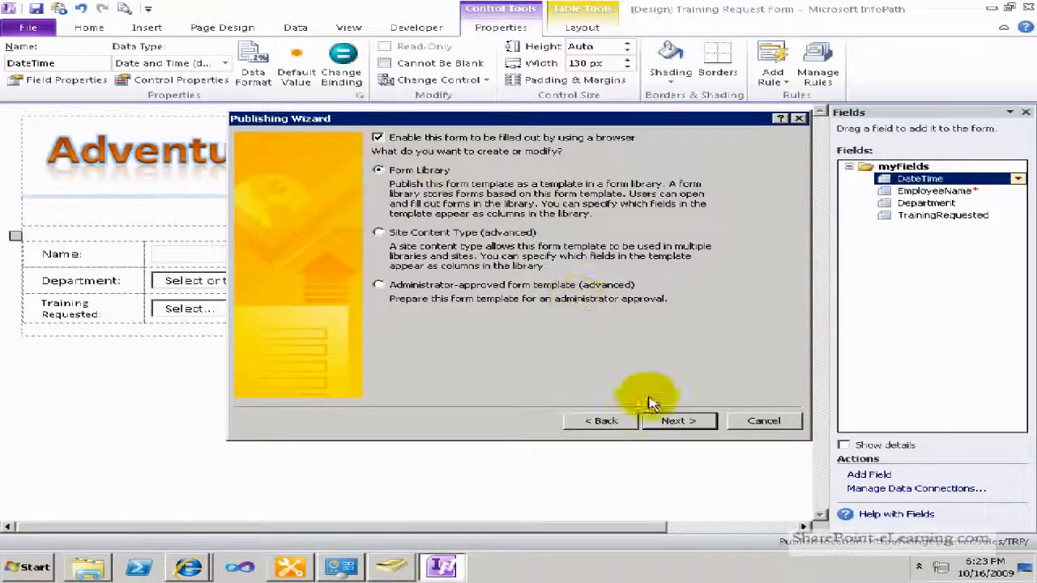
# - Set up a new browser-enabled form library named "Training Request" with the description "Fill out this form to request training"
pyautogui.click(671, 422)
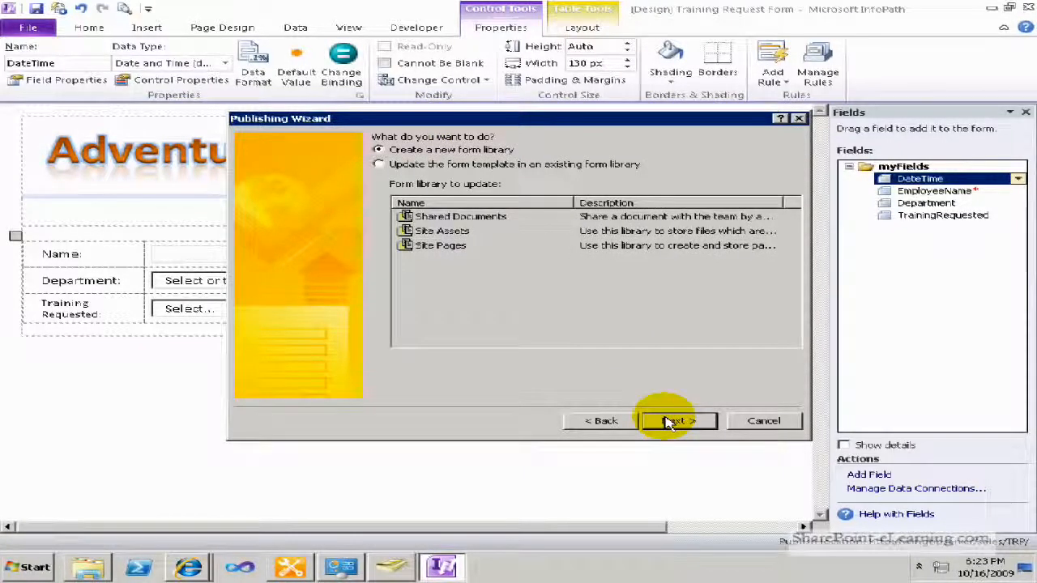
pyautogui.click(671, 427)
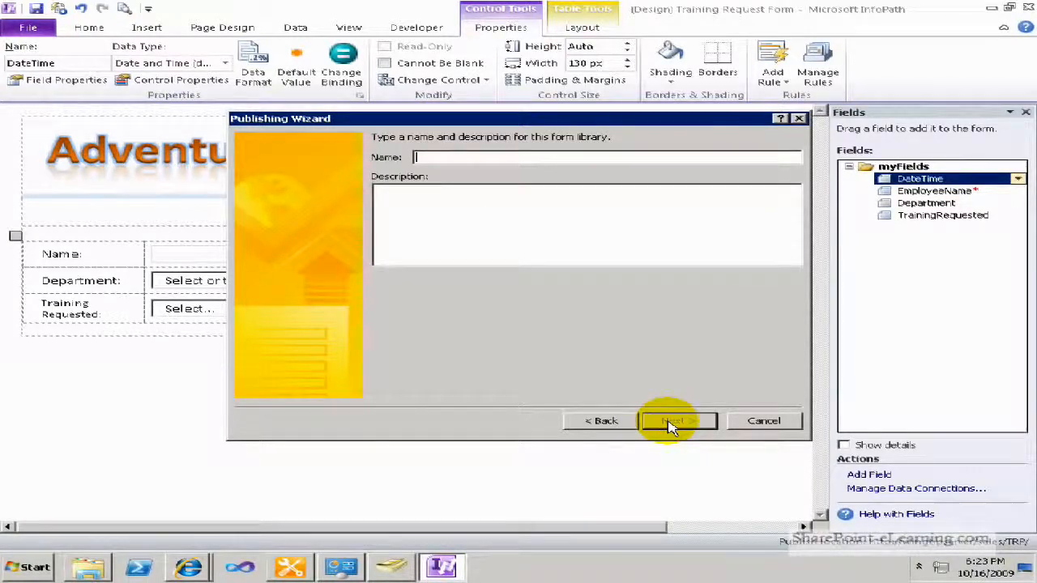
pyautogui.write('Trai')
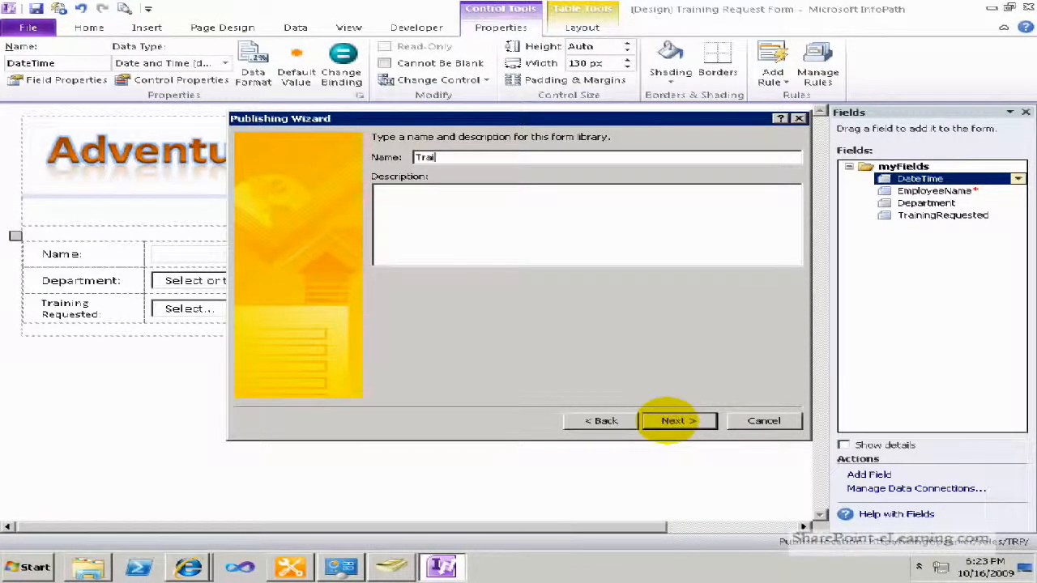
pyautogui.write('ning Request')
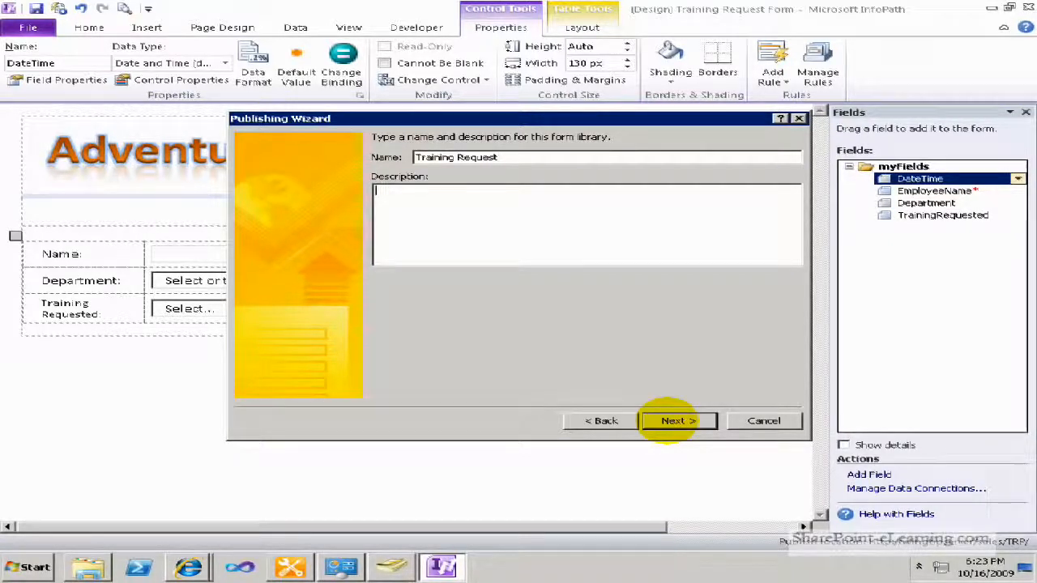
pyautogui.press('Tab')
pyautogui.write('fill out this form to request training')
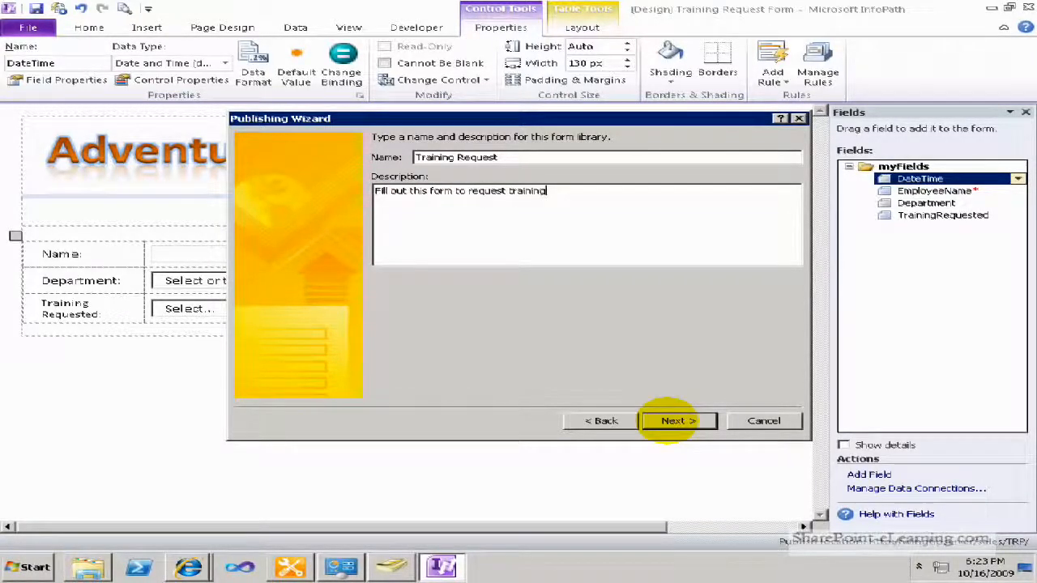
pyautogui.click(687, 419)
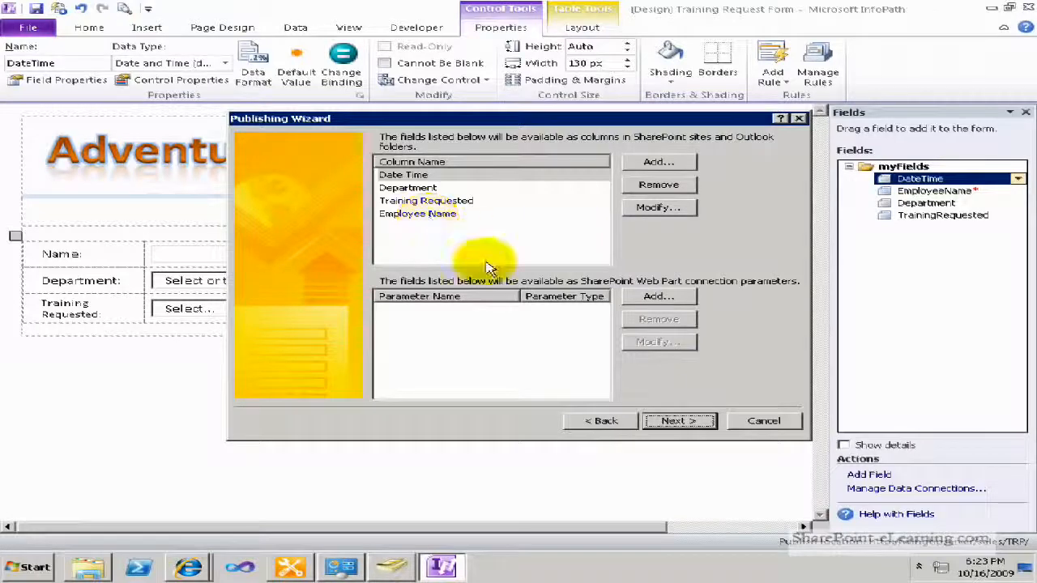
# - Accept the listed column fields, publish the form template, and close the wizard
pyautogui.click(669, 421)
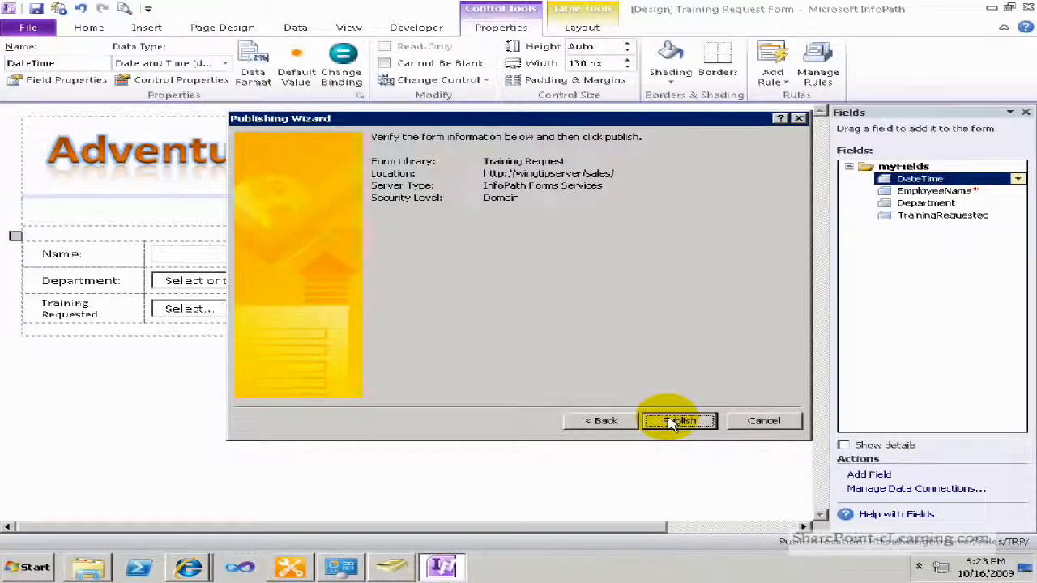
pyautogui.click(670, 420)
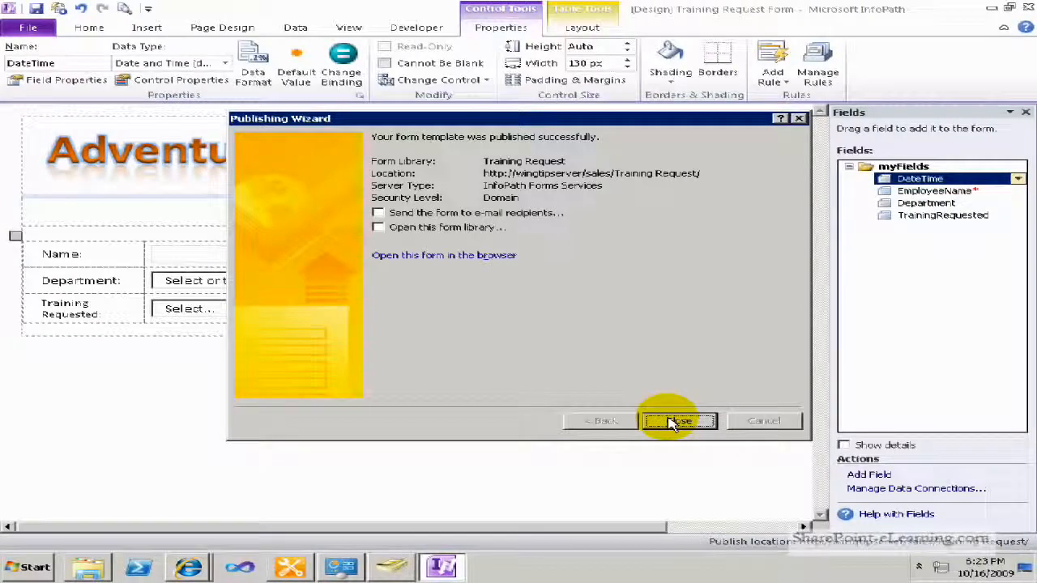
pyautogui.click(677, 420)
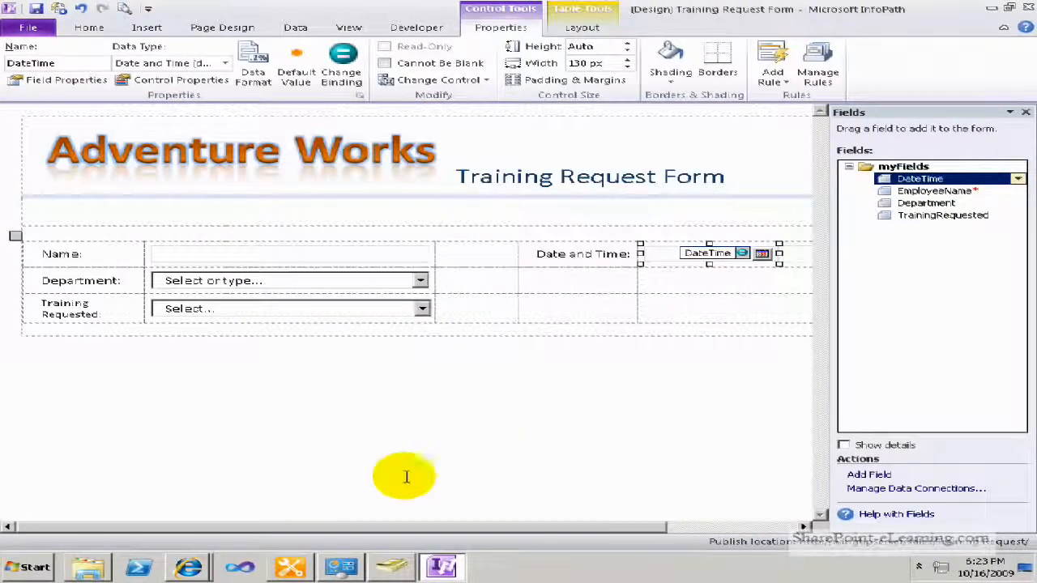
# - Switch to Internet Explorer, refresh the Sales site, and open the Training Request library
pyautogui.moveTo(189, 565)
pyautogui.click(197, 538)
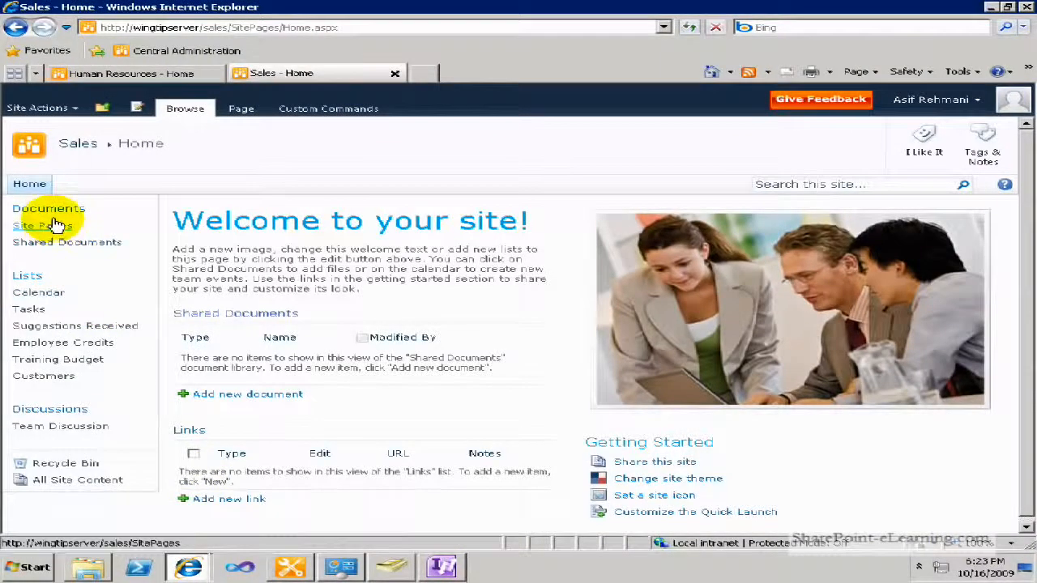
pyautogui.click(689, 28)
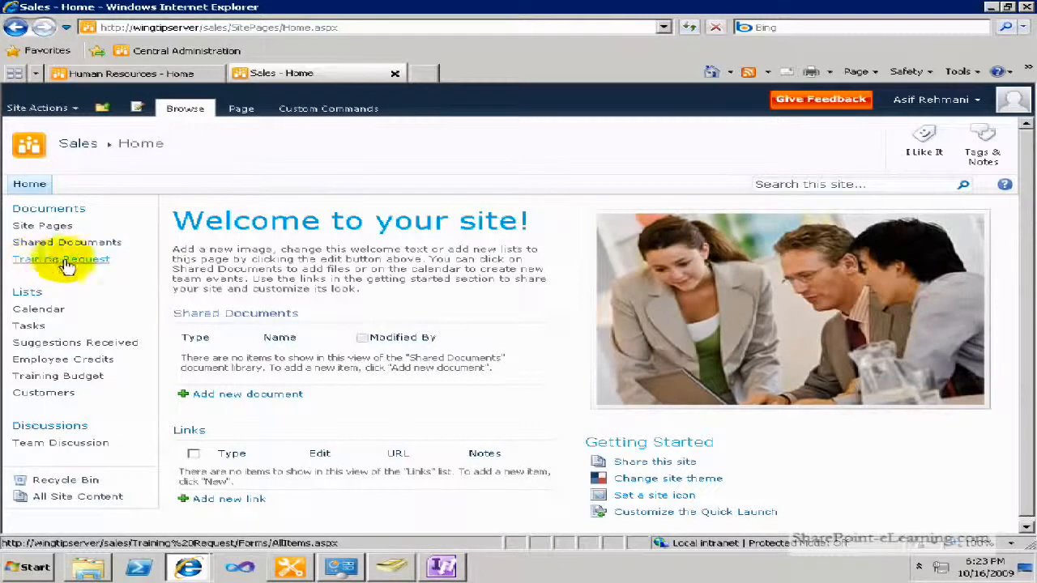
pyautogui.click(86, 265)
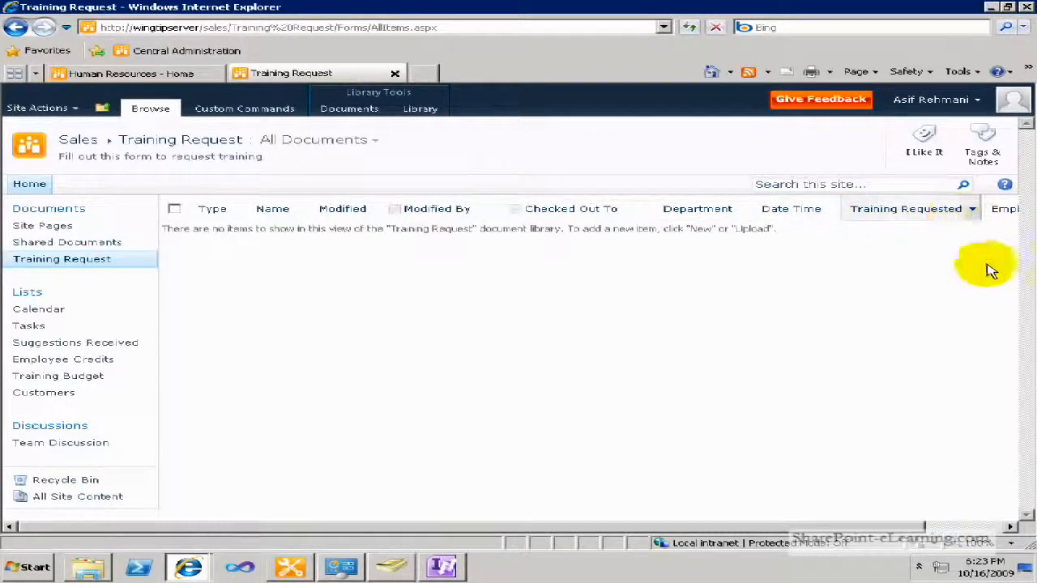
# - Check the Training Request library's columns and open its form library settings
pyautogui.click(955, 527)
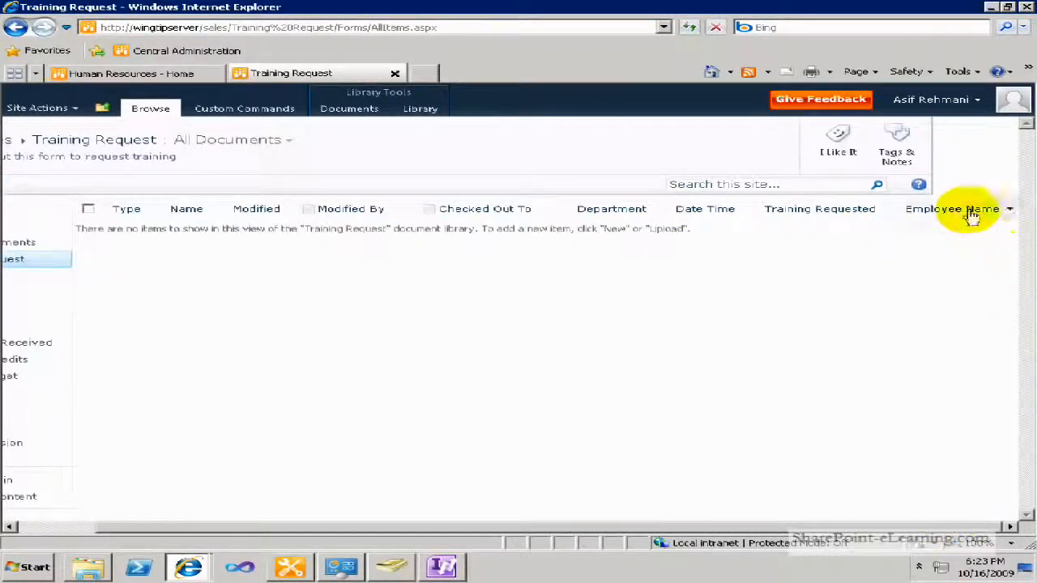
pyautogui.click(81, 527)
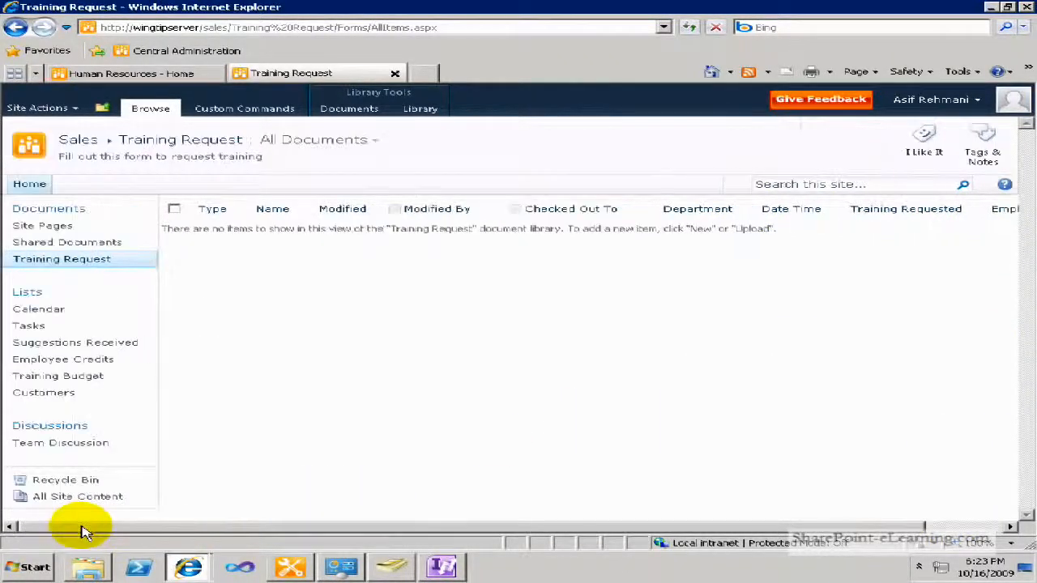
pyautogui.click(428, 112)
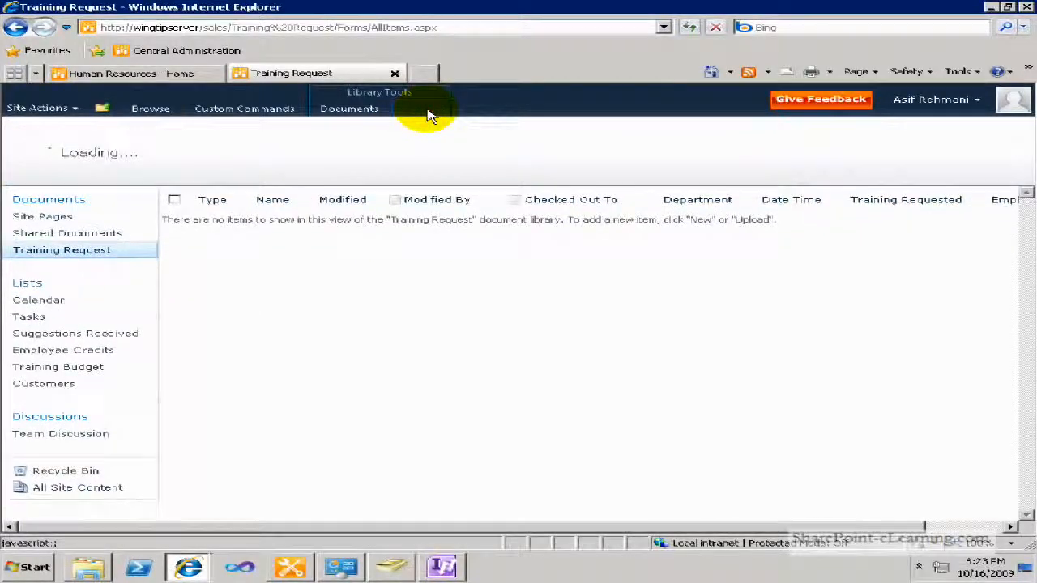
pyautogui.click(912, 154)
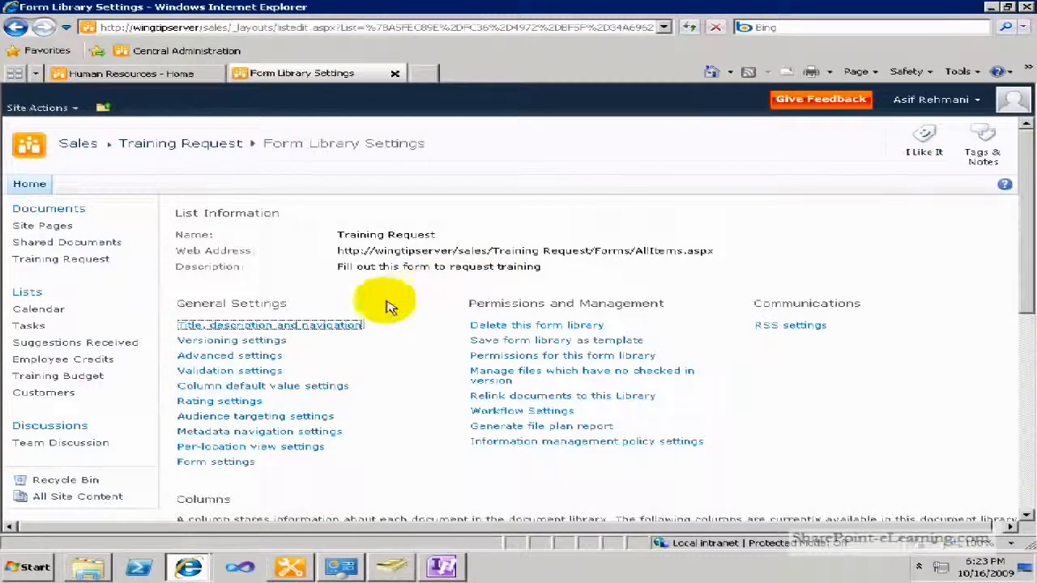
# - Set the Training Request library's advanced settings to open browser-enabled documents in the browser by default, and save them
pyautogui.click(245, 354)
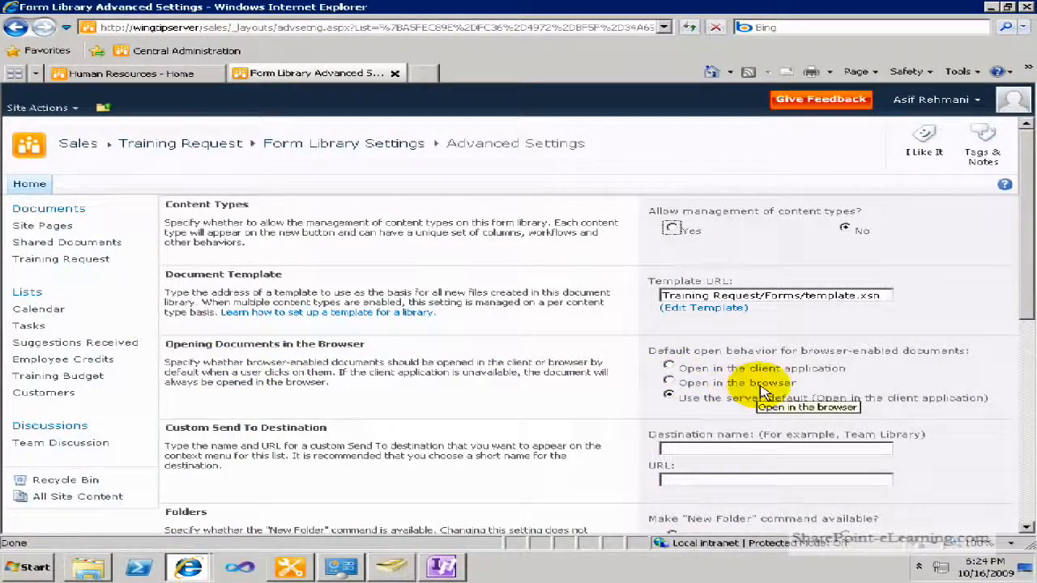
pyautogui.click(669, 383)
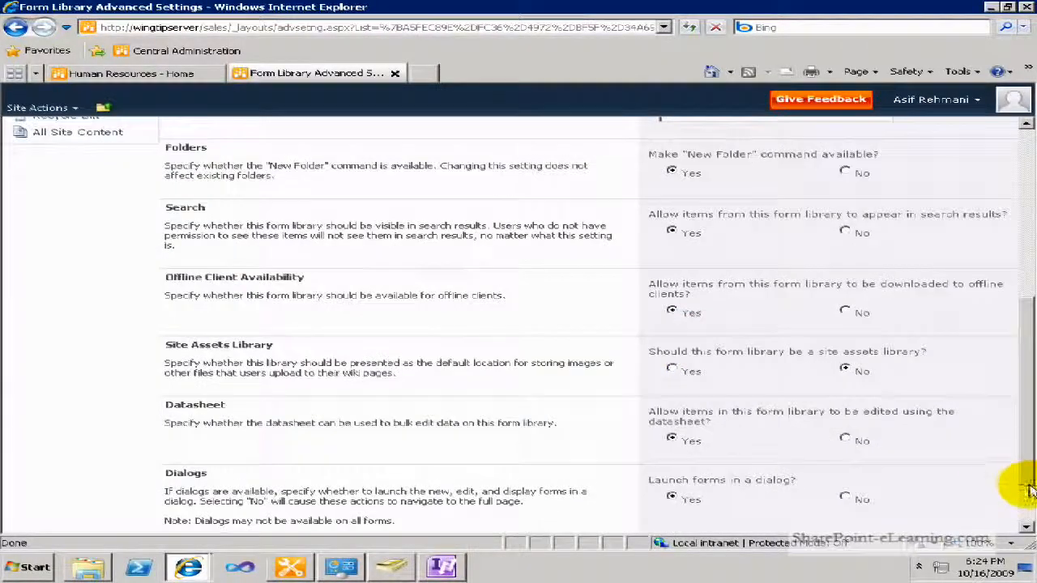
pyautogui.scroll(-2, 1017, 486)
pyautogui.click(819, 489)
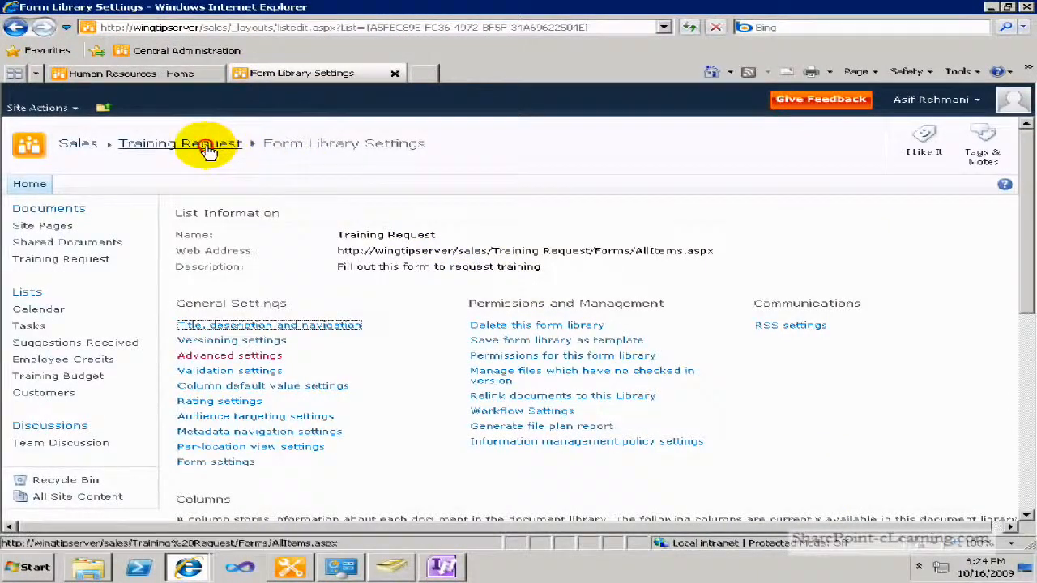
# - Return to the Training Request library, open a new form to check how it displays in the browser, and close it unsaved
pyautogui.click(198, 144)
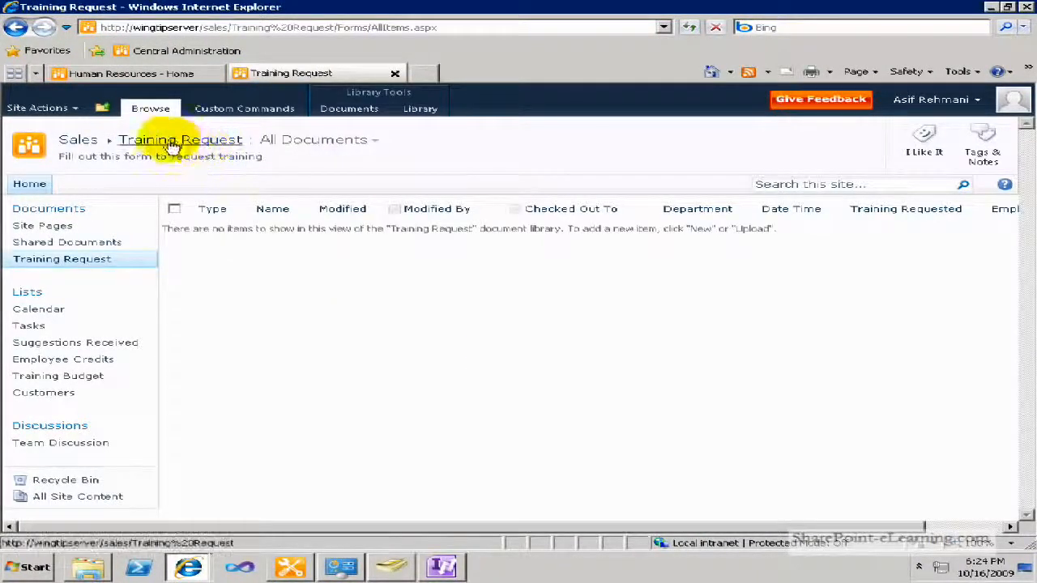
pyautogui.click(369, 114)
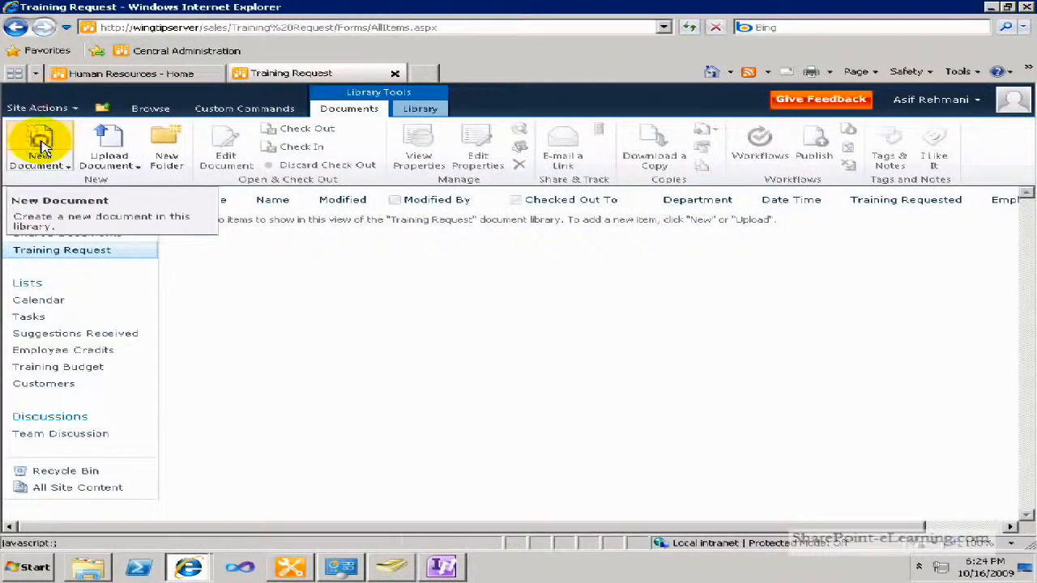
pyautogui.click(40, 145)
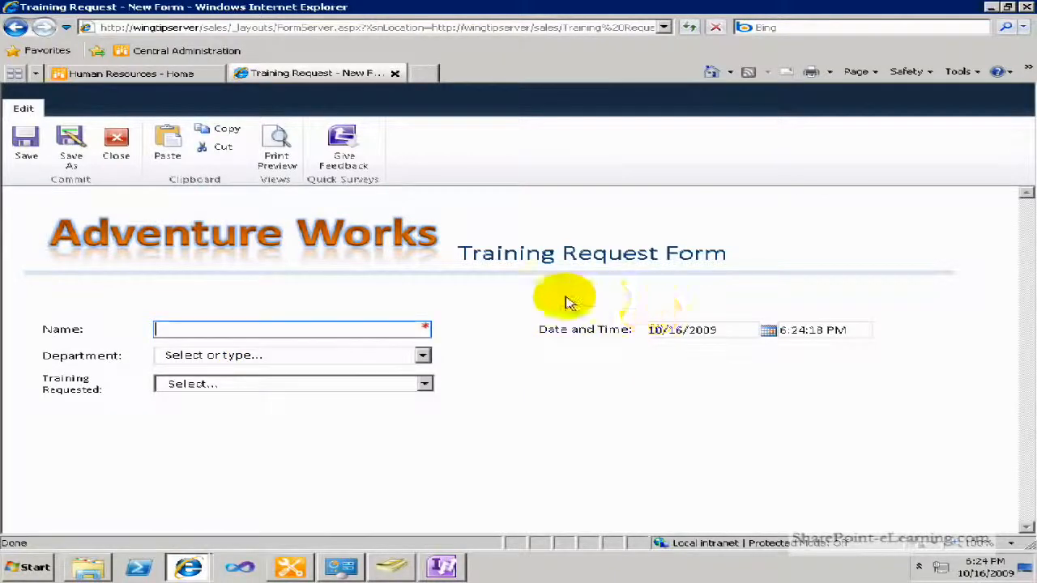
pyautogui.click(117, 151)
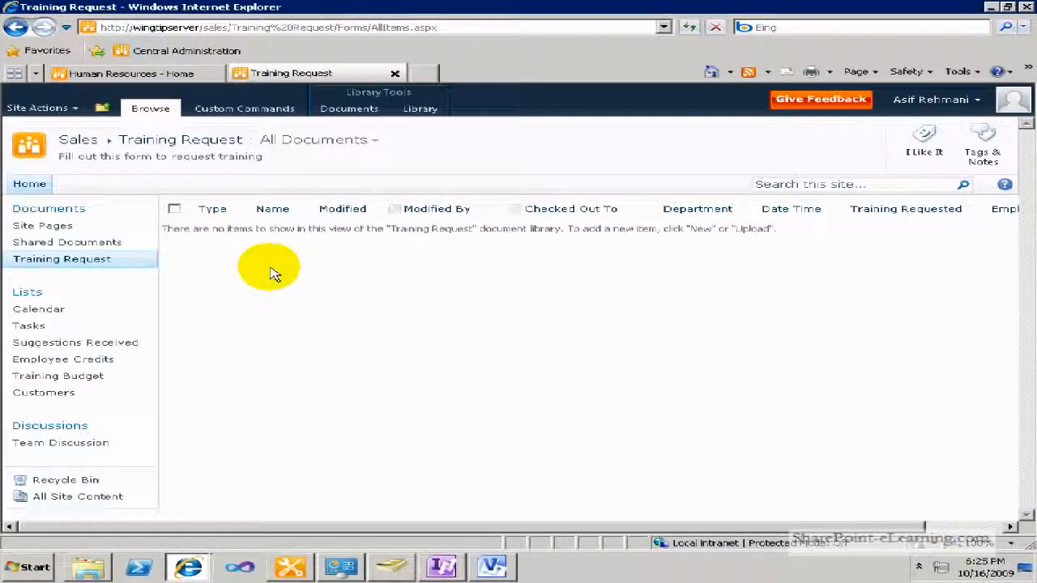
# - Switch to Visio and create a drawing from the Microsoft SharePoint Workflow flowchart template in US units
pyautogui.click(495, 567)
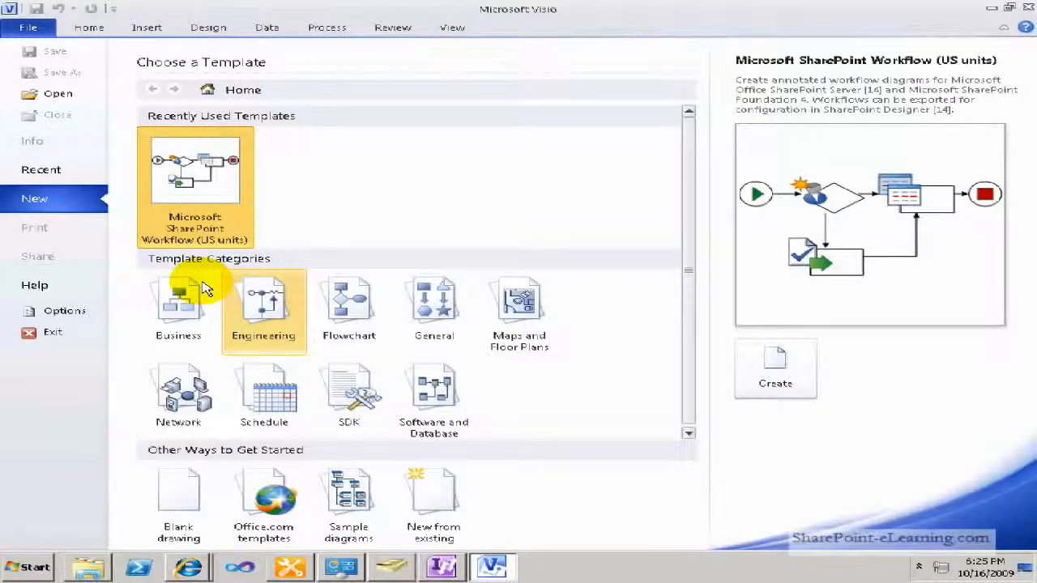
pyautogui.click(346, 318)
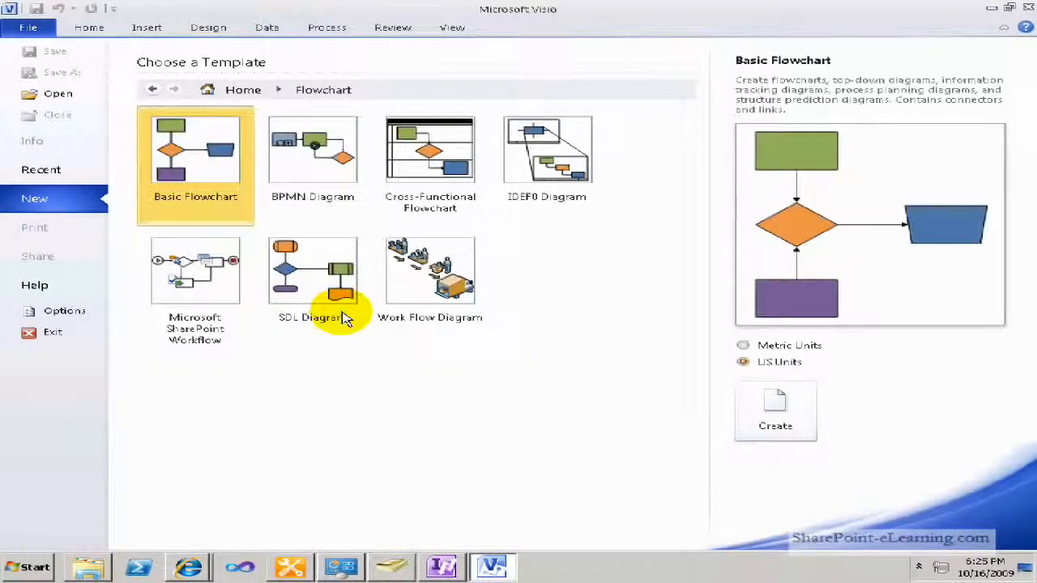
pyautogui.click(180, 293)
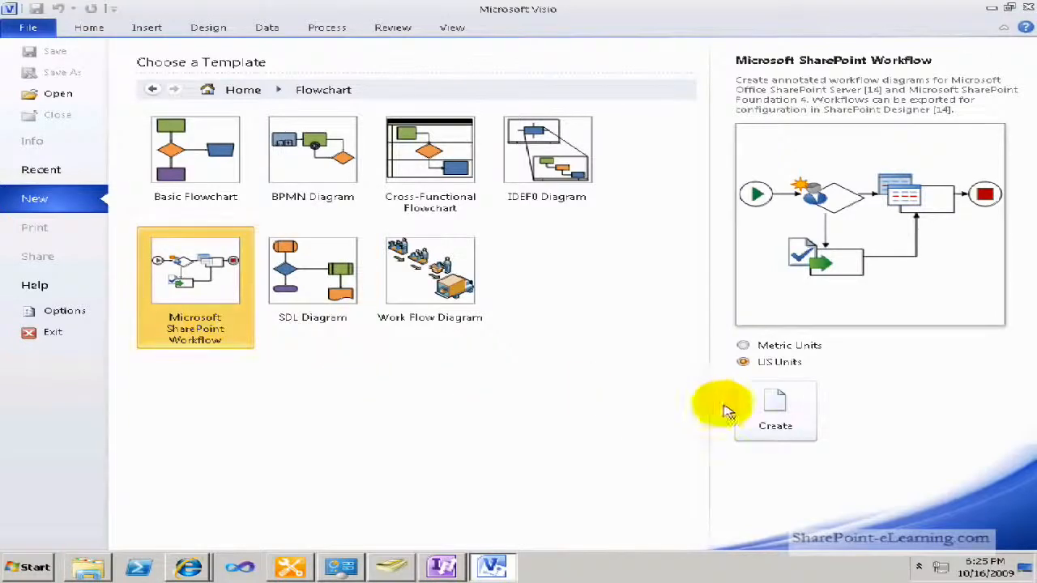
pyautogui.click(780, 418)
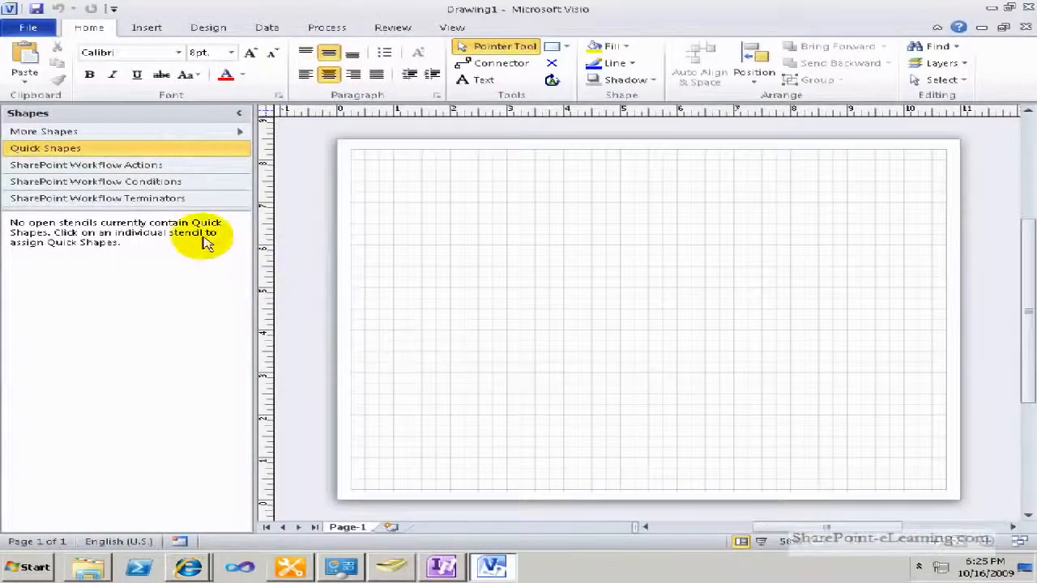
# - Review the SharePoint workflow stencils, and place a Start shape at the page's left margin and a Terminate shape level with it at the right margin
pyautogui.click(138, 170)
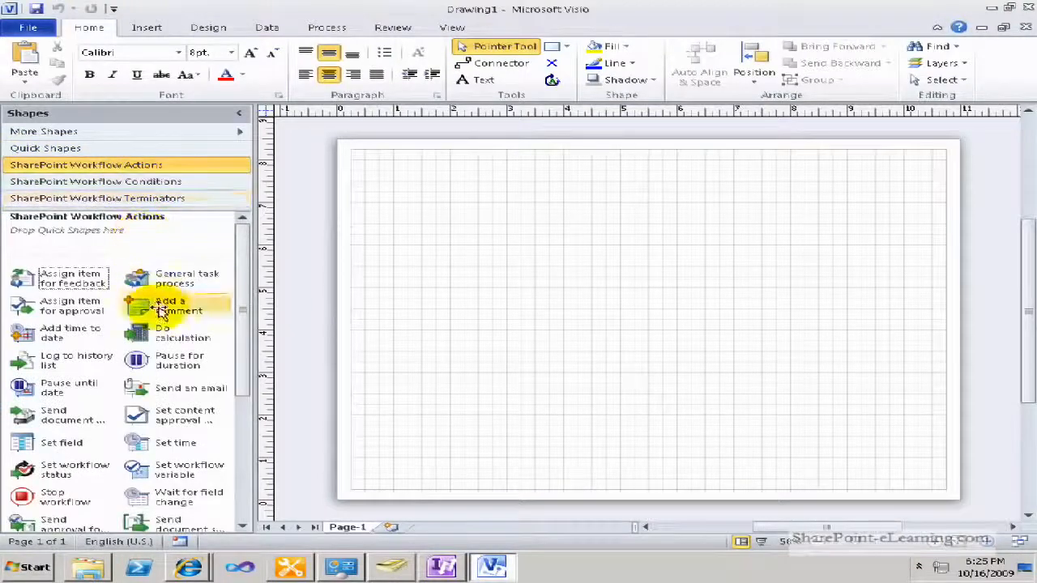
pyautogui.click(154, 182)
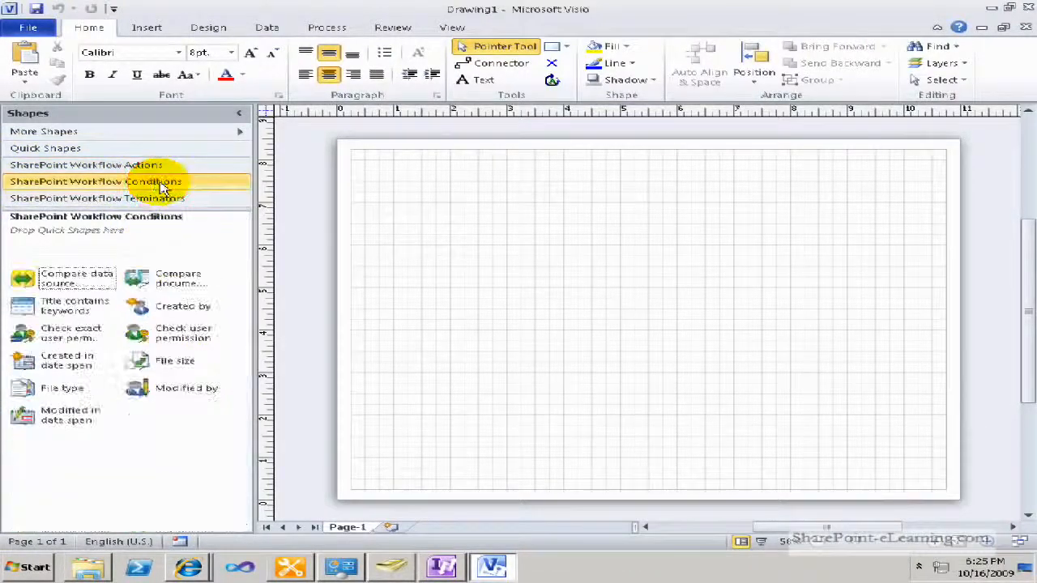
pyautogui.click(160, 201)
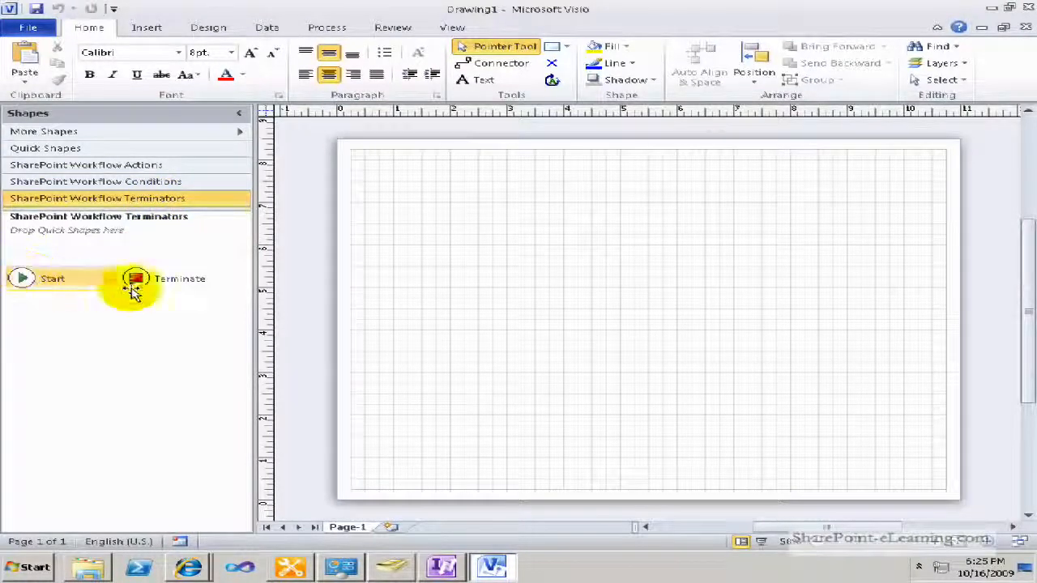
pyautogui.moveTo(37, 284); pyautogui.dragTo(363, 303)
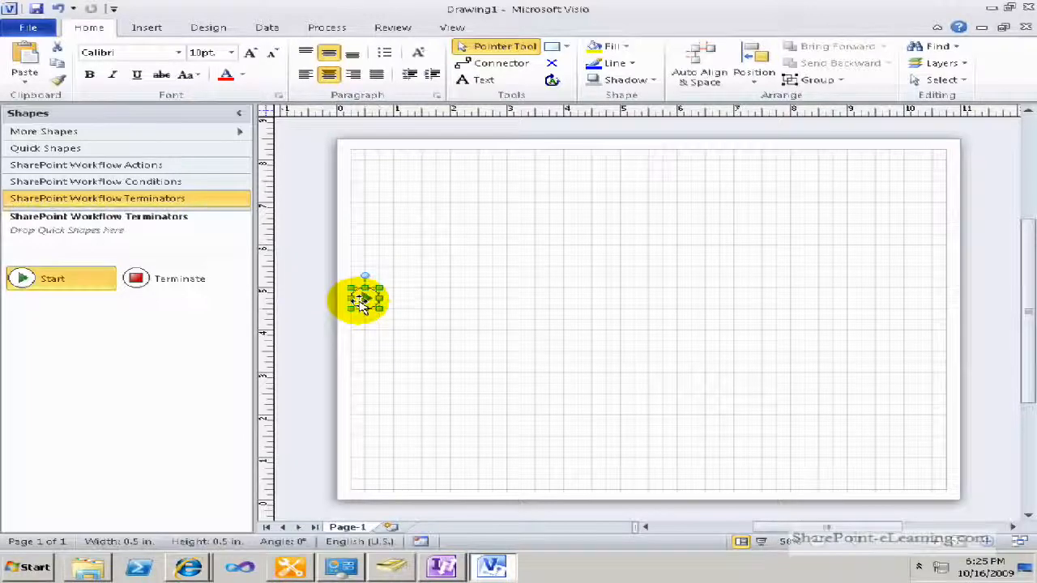
pyautogui.moveTo(190, 282); pyautogui.dragTo(929, 302)
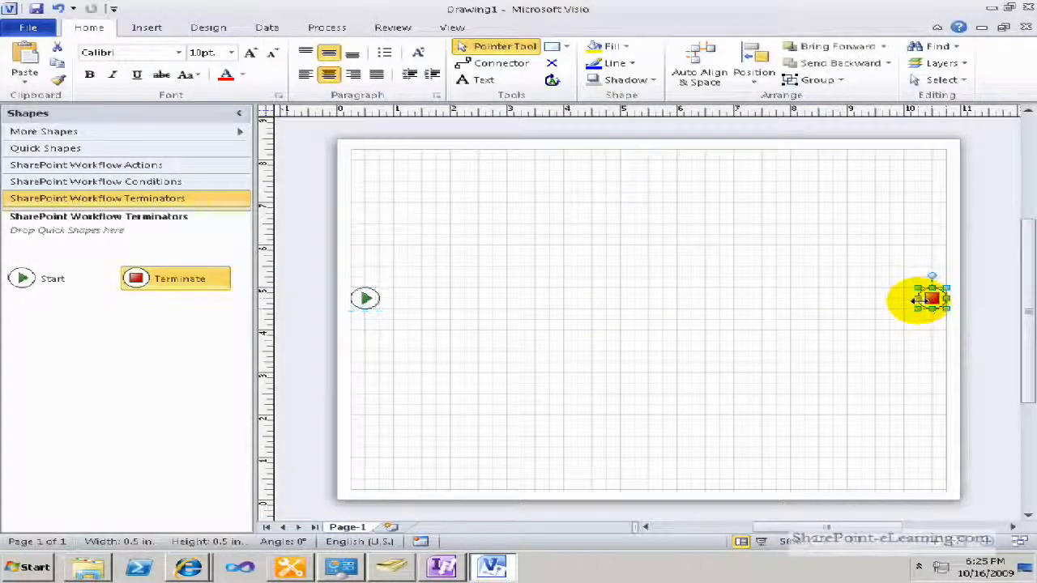
# - Place a Send an email action beside the Start shape and a Compare data source condition to the right of it
pyautogui.click(136, 165)
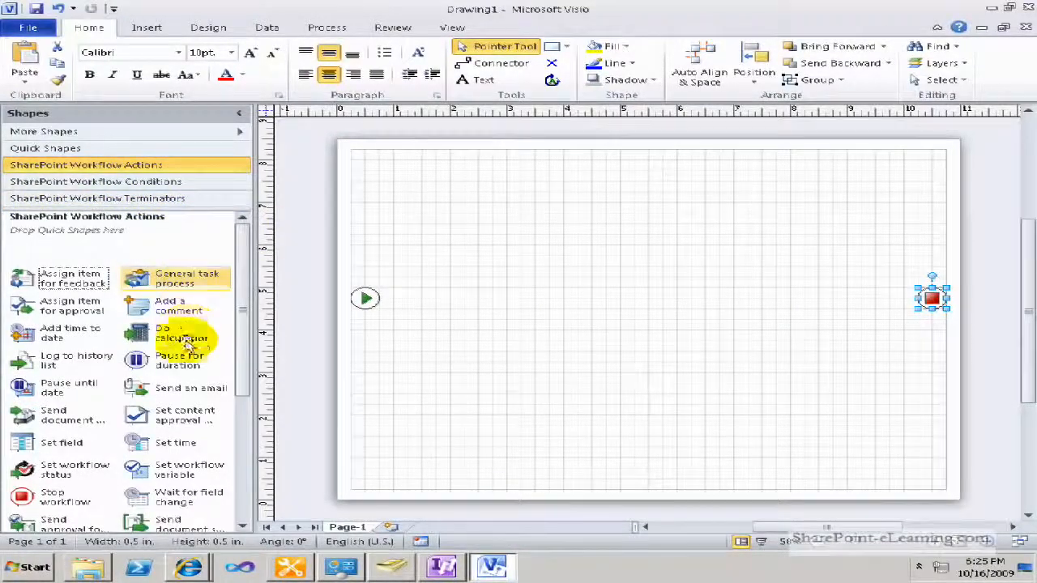
pyautogui.moveTo(148, 389); pyautogui.dragTo(431, 297)
pyautogui.click(940, 544)
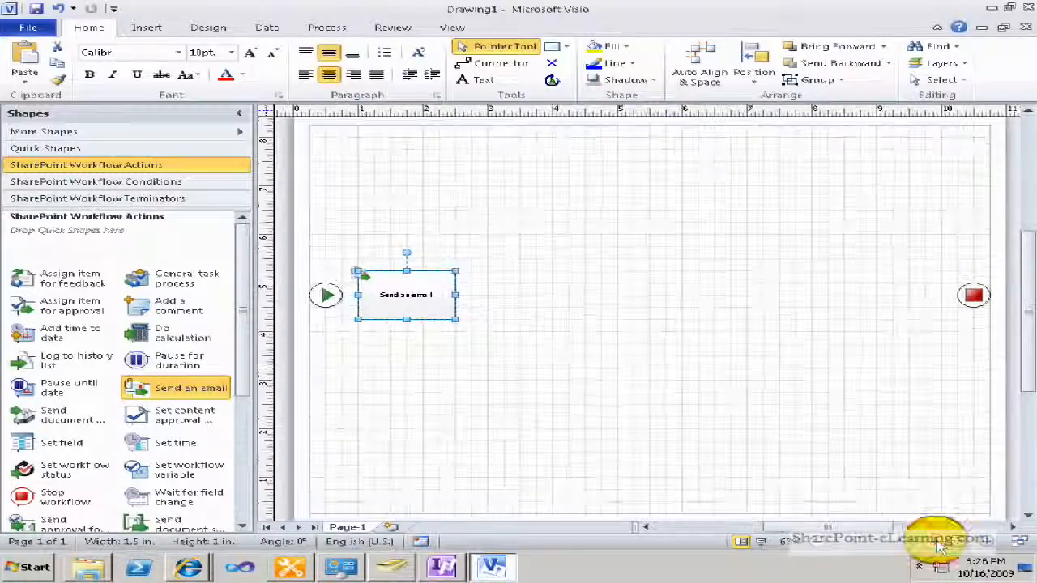
pyautogui.click(162, 182)
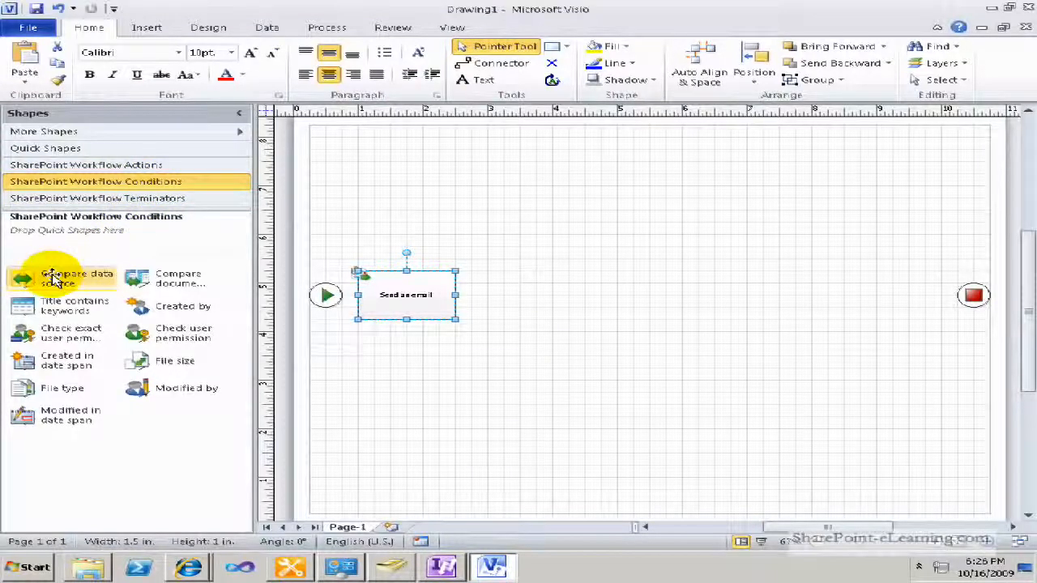
pyautogui.moveTo(23, 280); pyautogui.dragTo(523, 299)
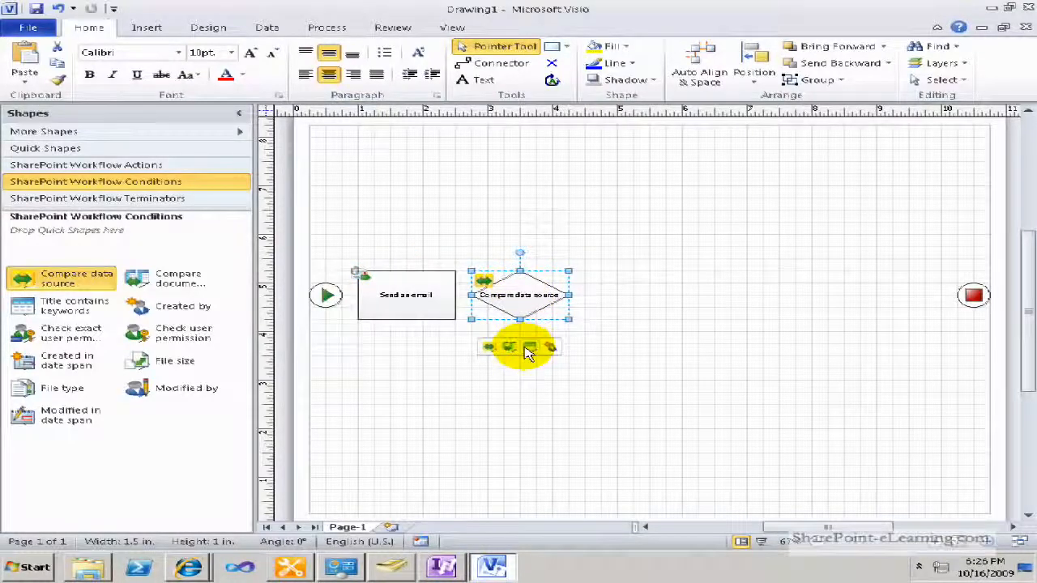
# - Lay out the upper branch after the condition with Send an email, Set workflow status and Stop workflow actions in a row
pyautogui.click(181, 167)
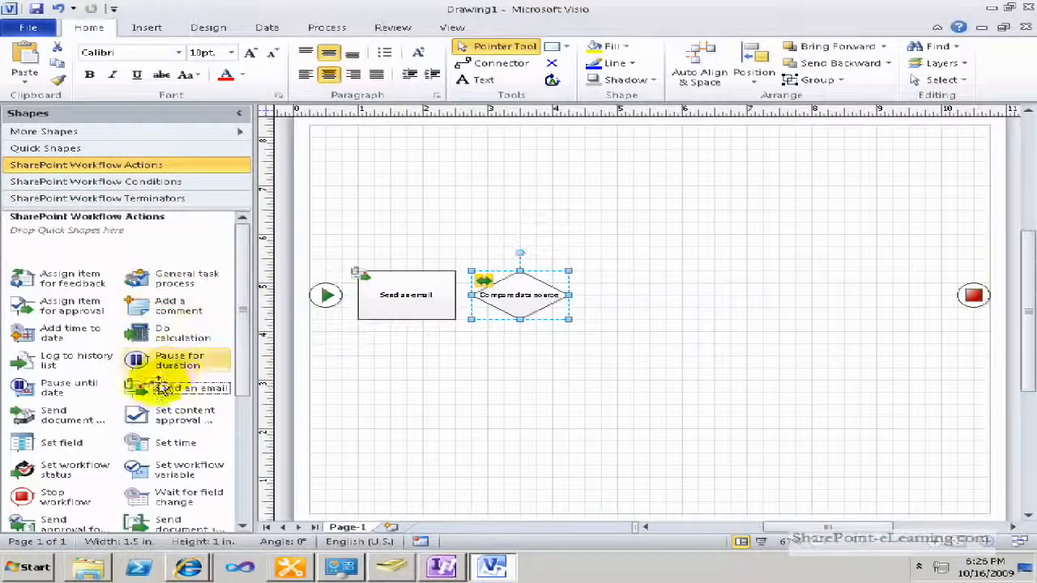
pyautogui.moveTo(158, 390); pyautogui.dragTo(619, 236)
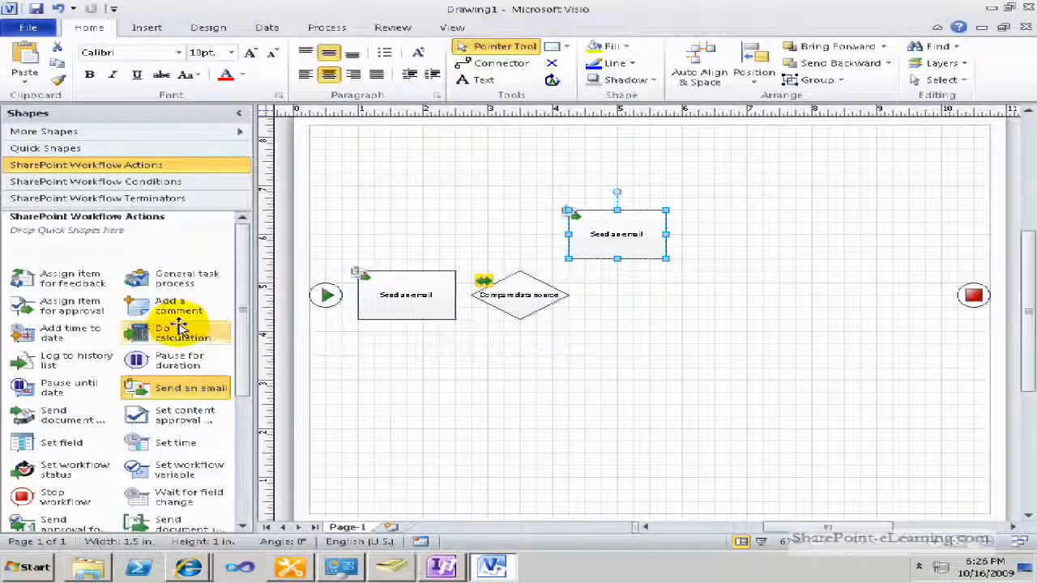
pyautogui.moveTo(245, 379); pyautogui.dragTo(245, 382)
pyautogui.scroll(-2, 248, 393)
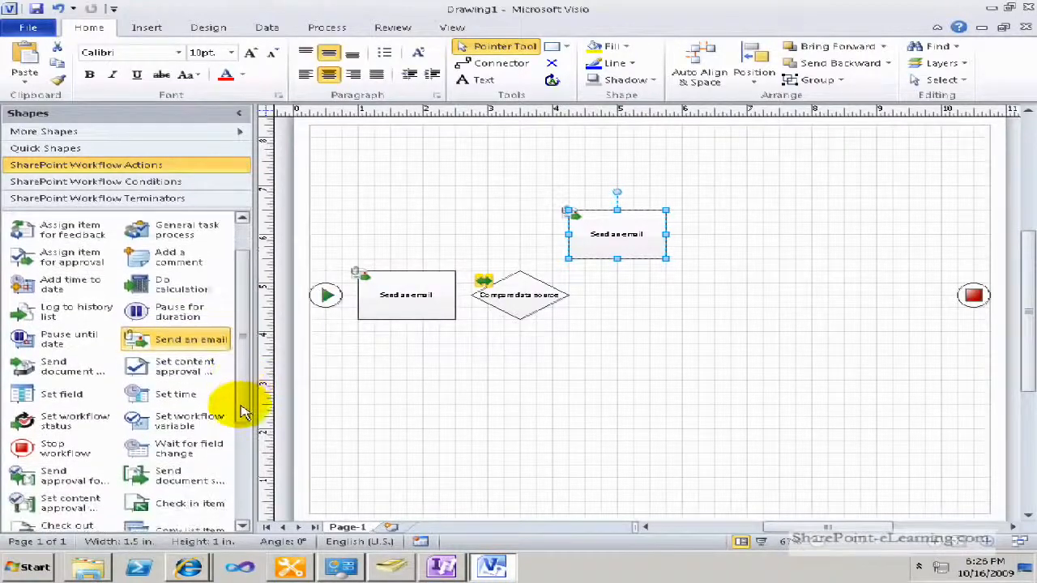
pyautogui.moveTo(96, 422); pyautogui.dragTo(739, 238)
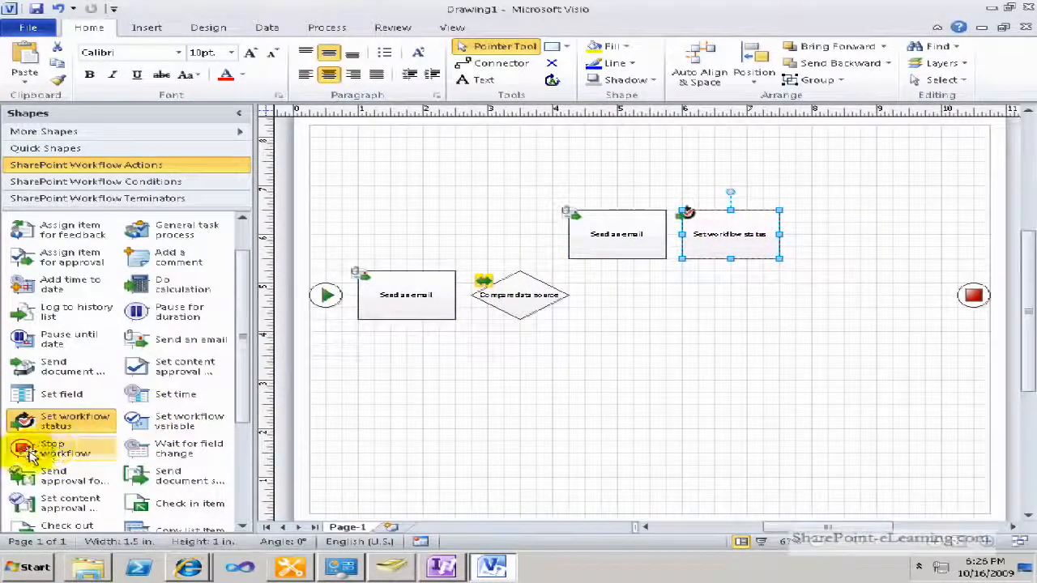
pyautogui.moveTo(61, 456); pyautogui.dragTo(863, 240)
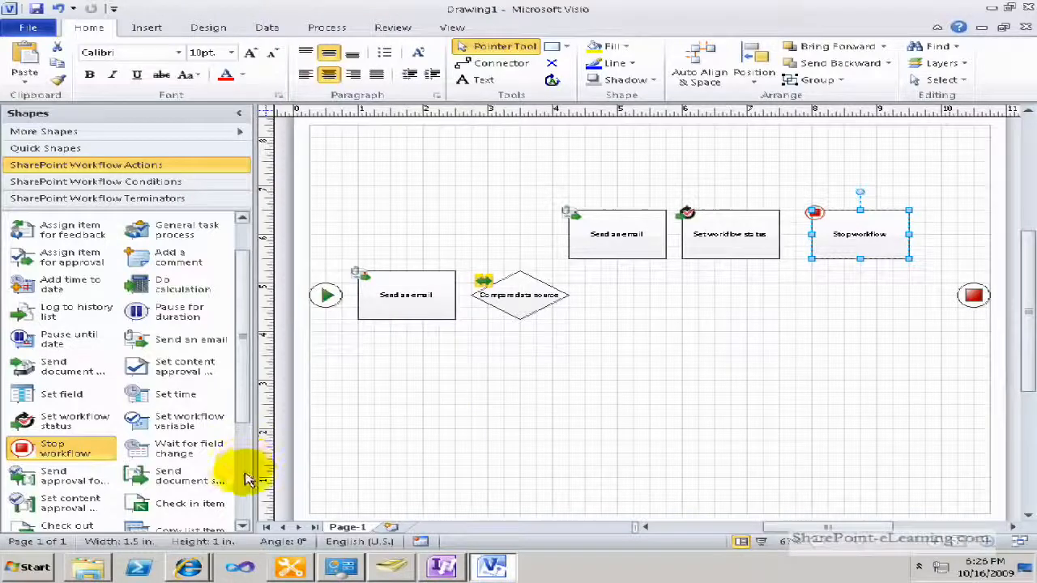
# - Lay out the lower branch after the condition with Assign a to-do item and Set workflow status actions in a row
pyautogui.scroll(-3, 246, 482)
pyautogui.moveTo(42, 525); pyautogui.dragTo(623, 354)
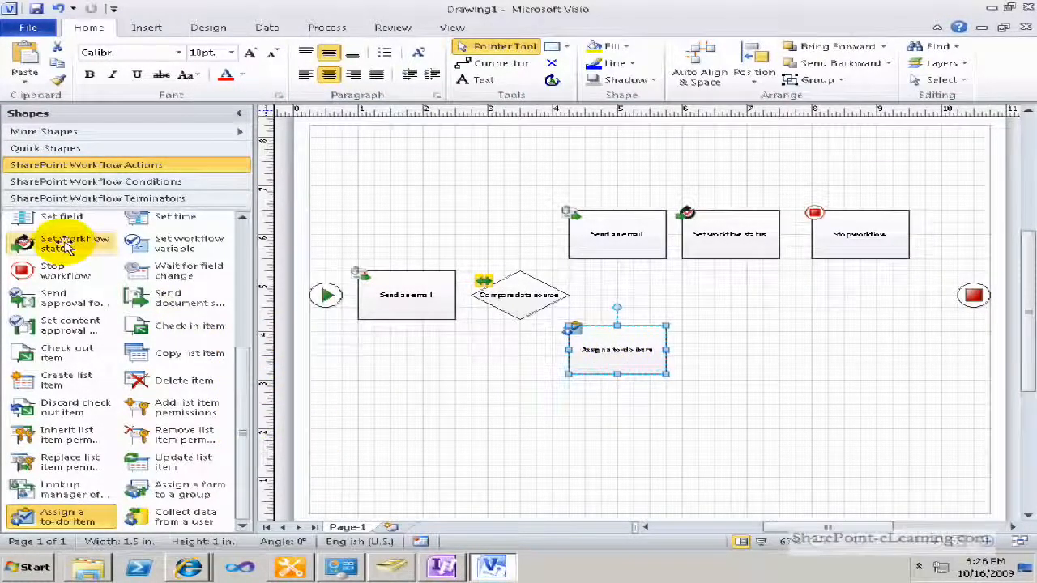
pyautogui.moveTo(65, 245); pyautogui.dragTo(782, 350)
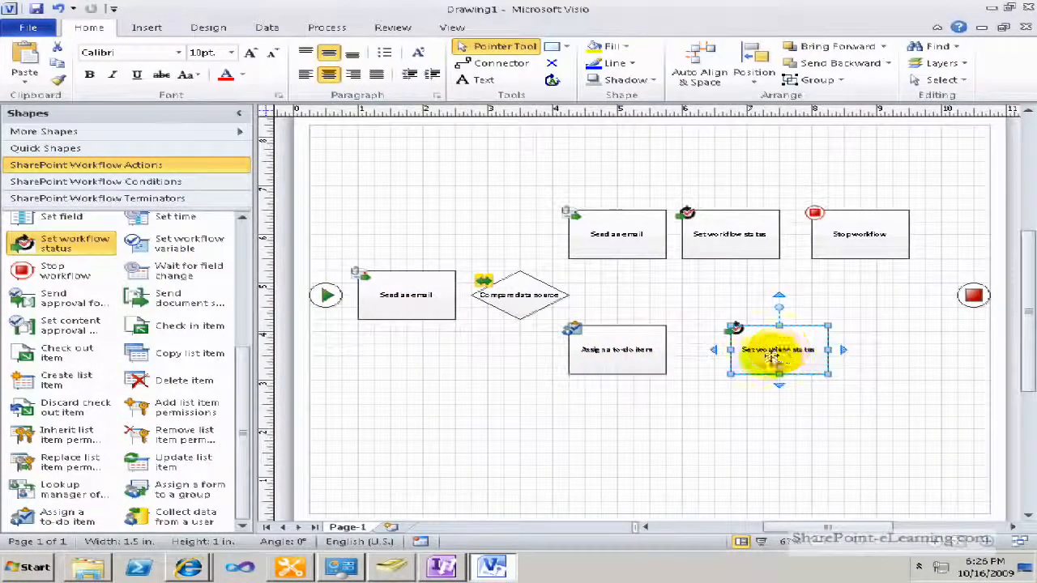
# - Connect the first Send an email action to the Compare data source condition, and the condition to the upper Send an email action
pyautogui.click(938, 547)
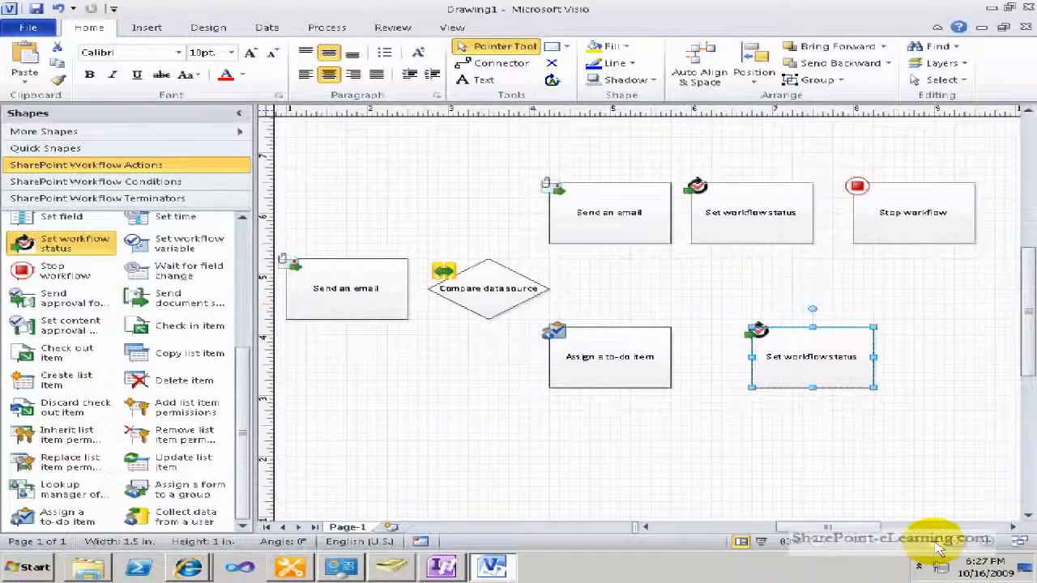
pyautogui.click(408, 305)
pyautogui.moveTo(428, 299); pyautogui.dragTo(430, 289)
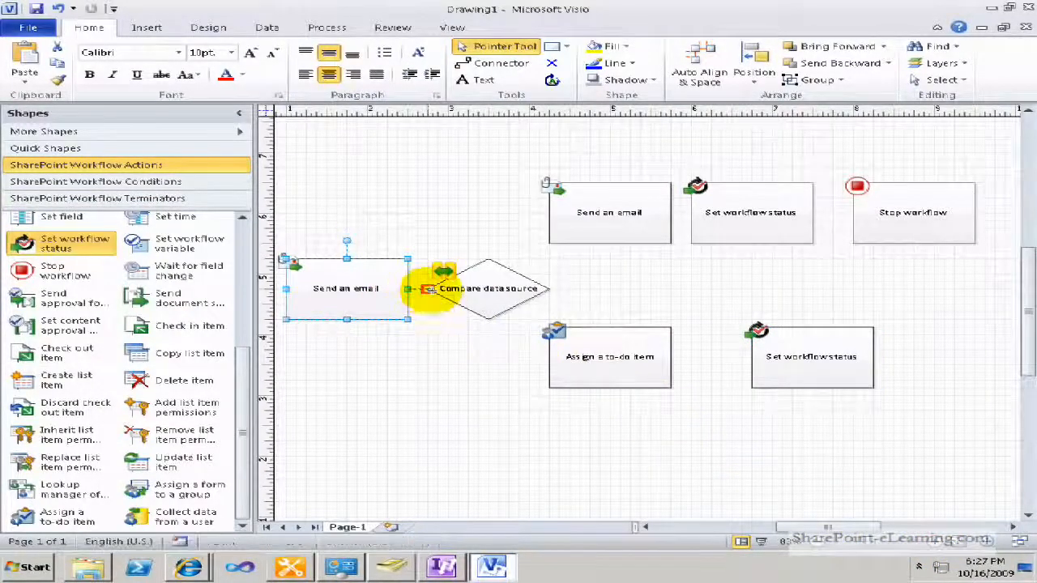
pyautogui.click(489, 267)
pyautogui.moveTo(490, 233); pyautogui.dragTo(549, 213)
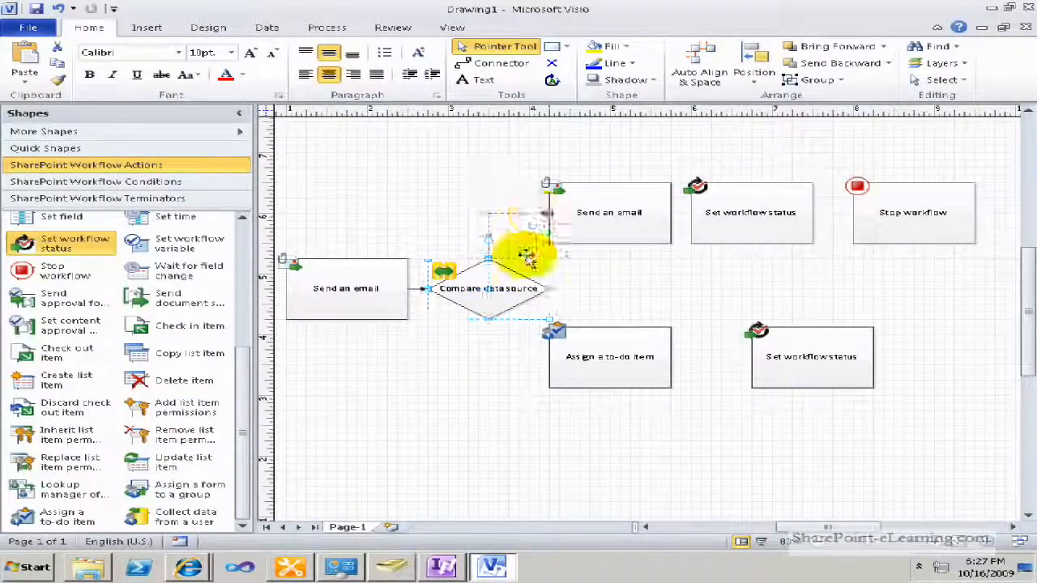
# - Connect the Compare data source condition to Assign a to-do item and reroute the connector's vertical segment to the left of that action
pyautogui.moveTo(493, 332); pyautogui.dragTo(548, 364)
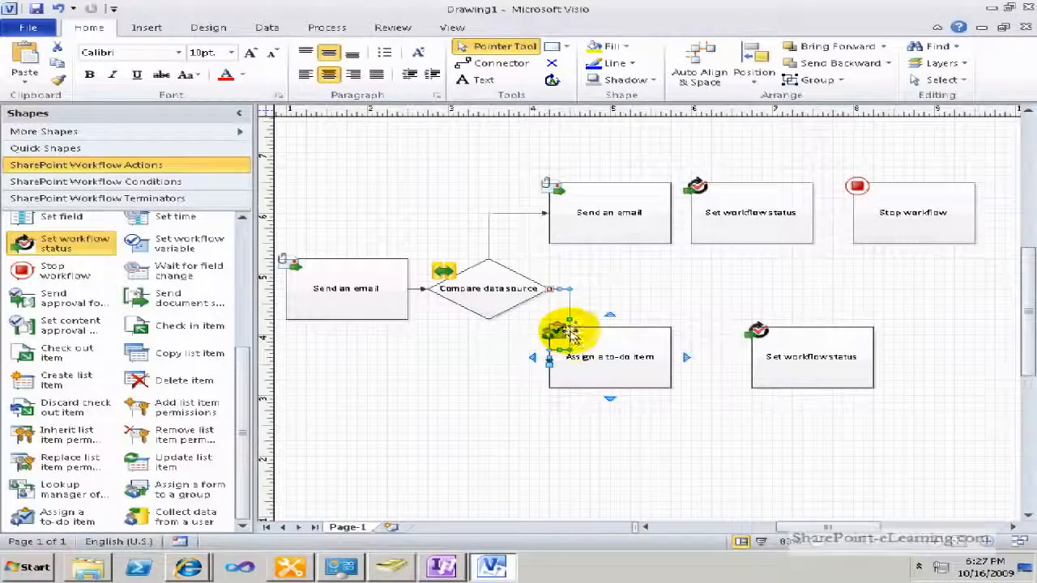
pyautogui.moveTo(571, 322); pyautogui.dragTo(519, 316)
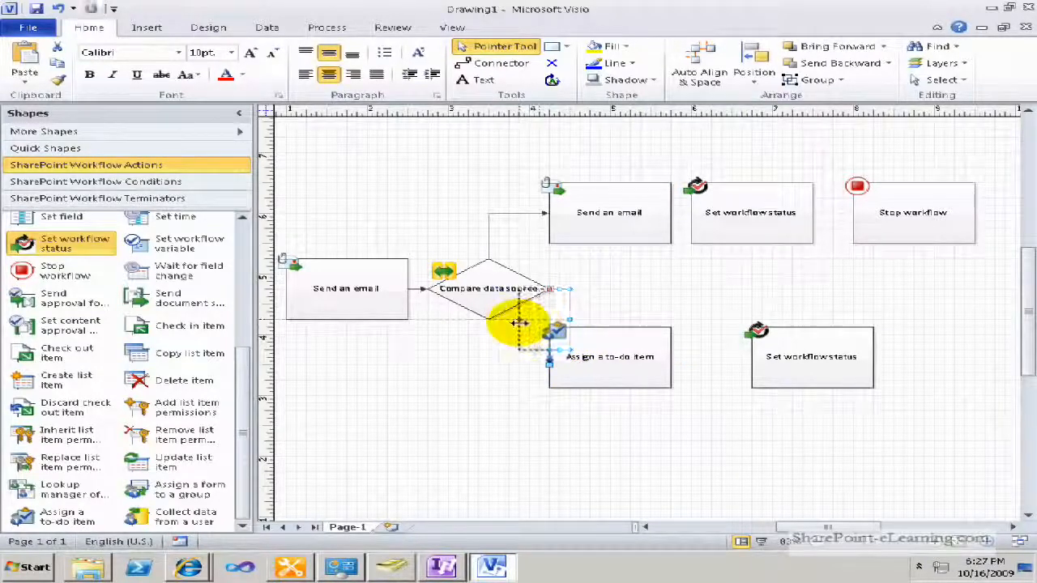
pyautogui.click(497, 405)
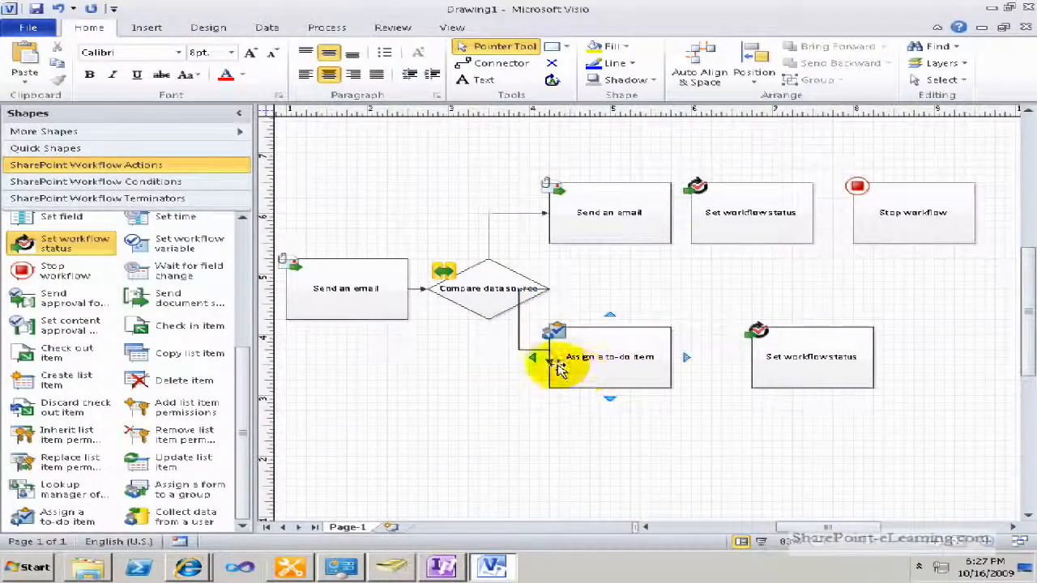
# - Connect the upper Send an email action to the Set workflow status action next to it
pyautogui.click(640, 217)
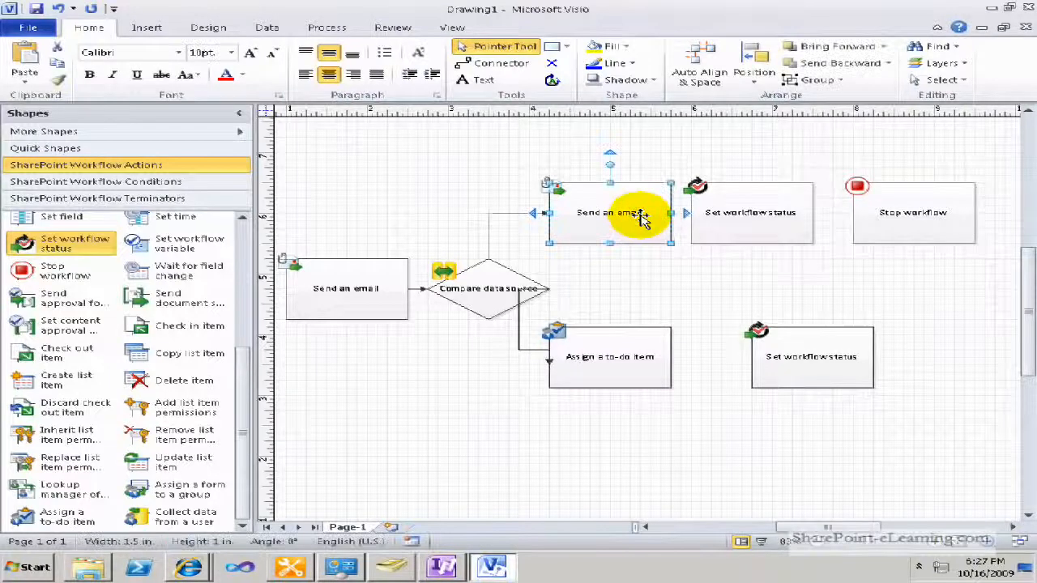
pyautogui.click(685, 215)
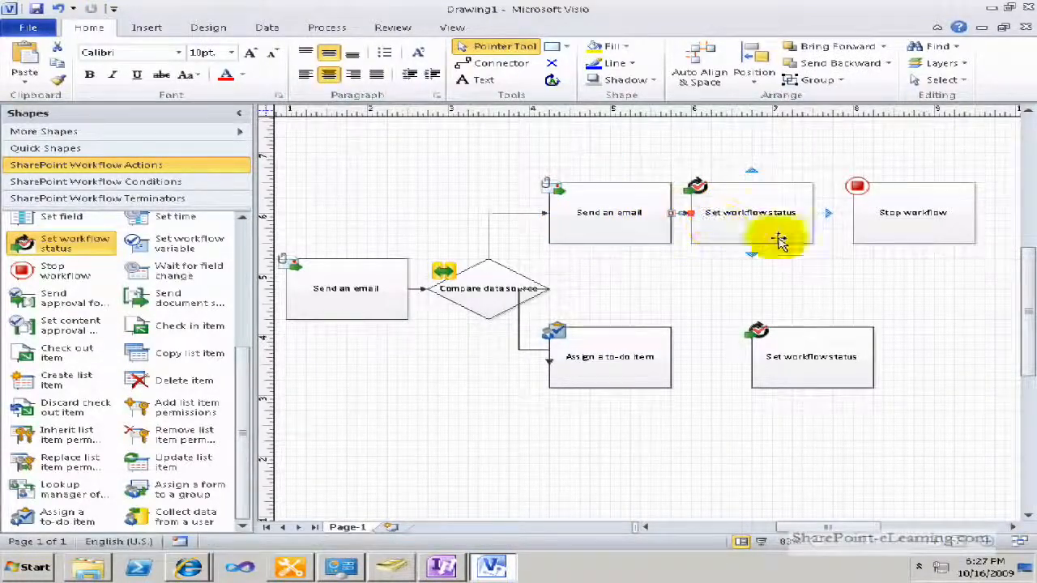
# - Connect the upper Set workflow status action to Stop workflow, and Stop workflow to the end terminator
pyautogui.click(829, 214)
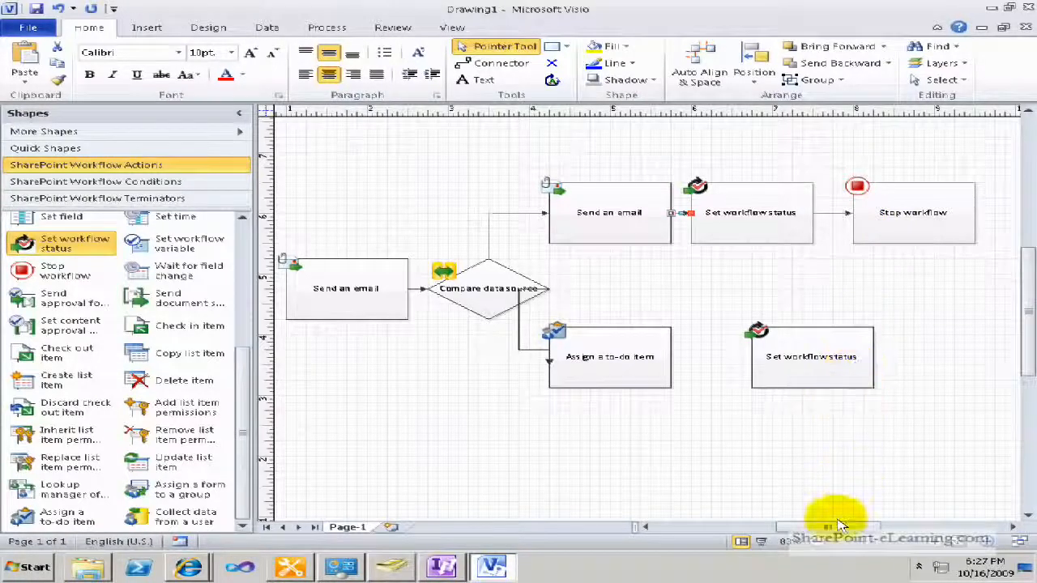
pyautogui.moveTo(834, 528); pyautogui.dragTo(859, 528)
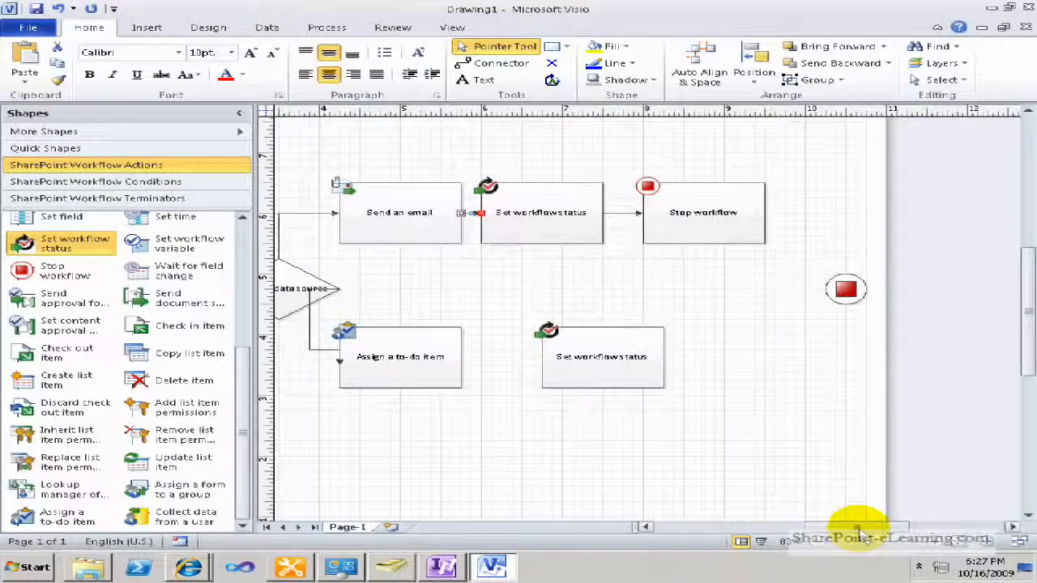
pyautogui.click(752, 227)
pyautogui.moveTo(783, 216); pyautogui.dragTo(846, 279)
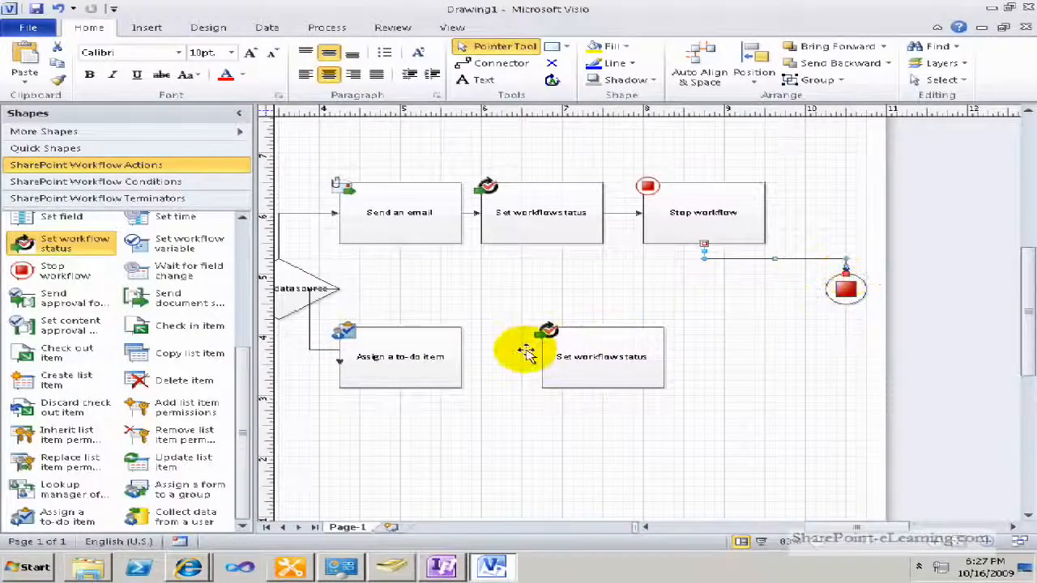
# - Connect Assign a to-do item to the lower Set workflow status action, and that action to the end terminator
pyautogui.click(427, 359)
pyautogui.moveTo(479, 364); pyautogui.dragTo(537, 359)
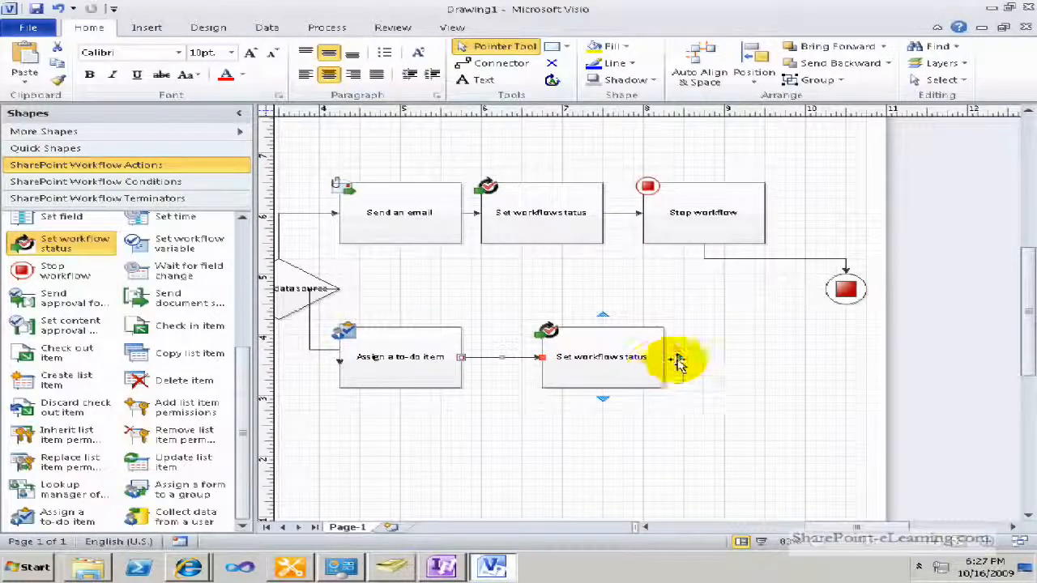
pyautogui.moveTo(680, 364); pyautogui.dragTo(843, 312)
# - Label the condition's connector to the upper Send an email action Yes and its connector to Assign a to-do item No
pyautogui.hscroll(-5, 837, 526)
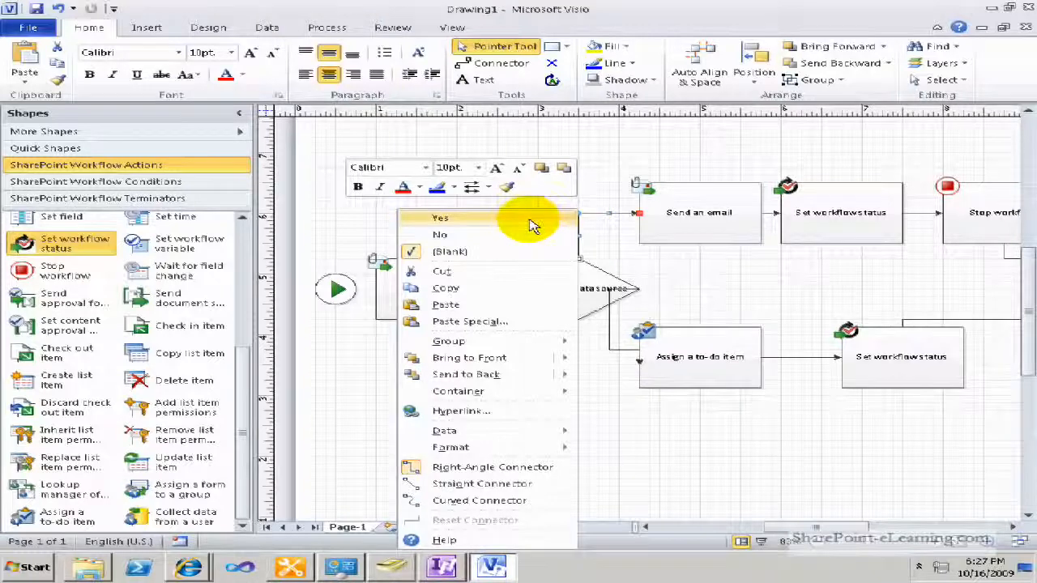
pyautogui.click(531, 225)
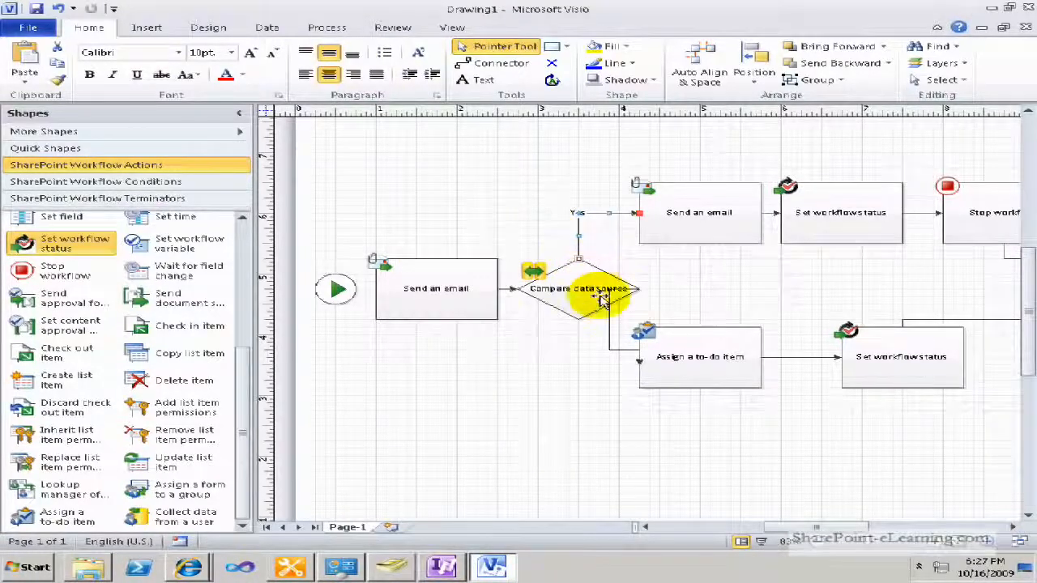
pyautogui.click(609, 320)
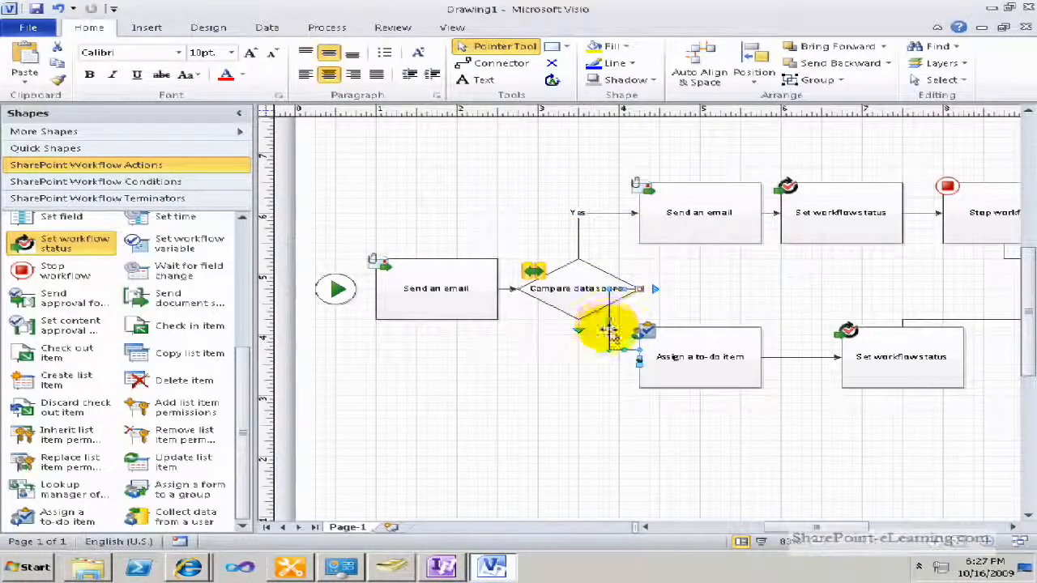
pyautogui.rightClick(608, 328)
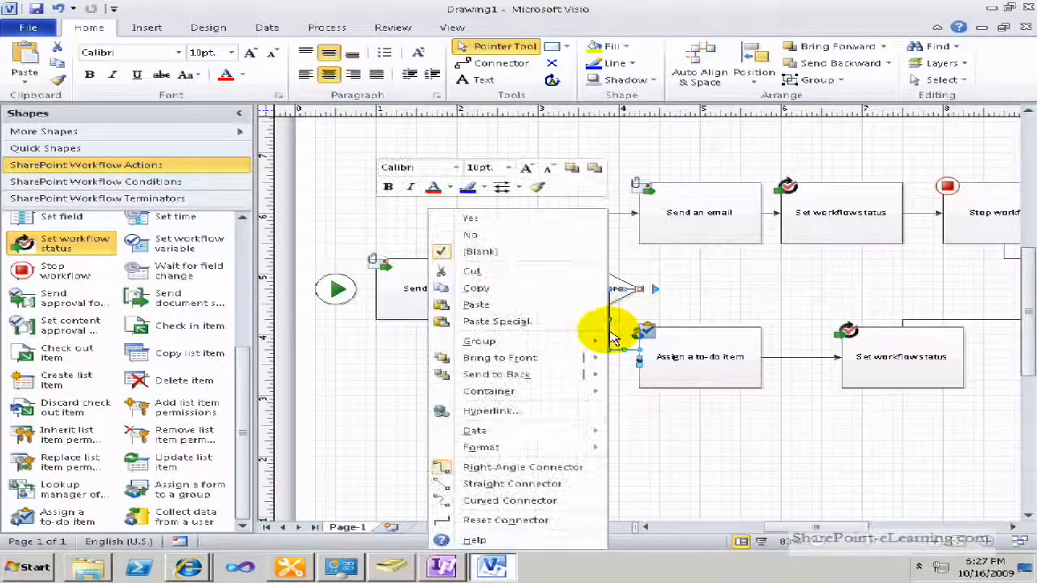
pyautogui.click(518, 243)
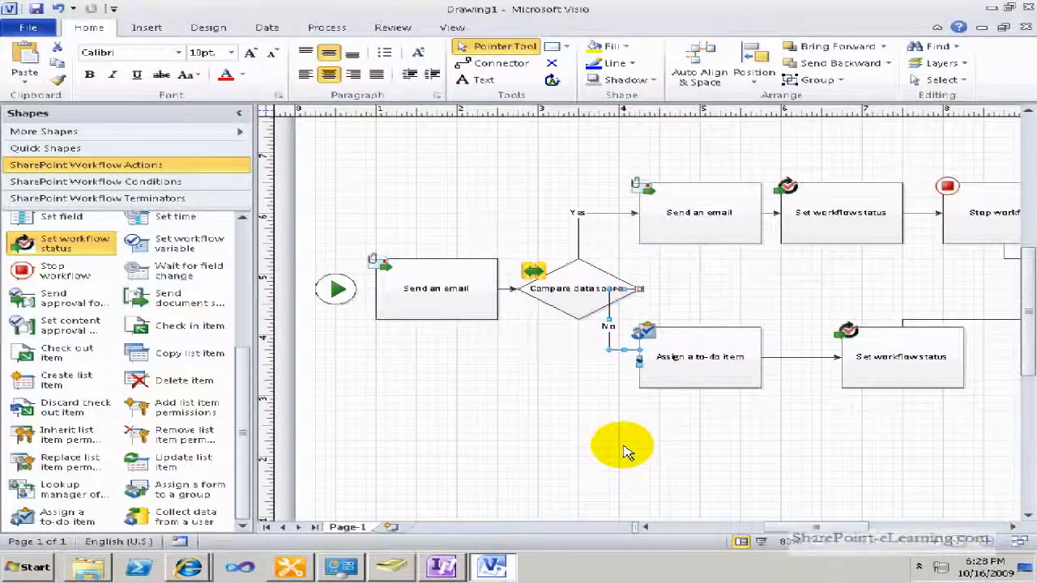
# - Save the drawing as Training Request Process in the Demos folder
pyautogui.click(36, 10)
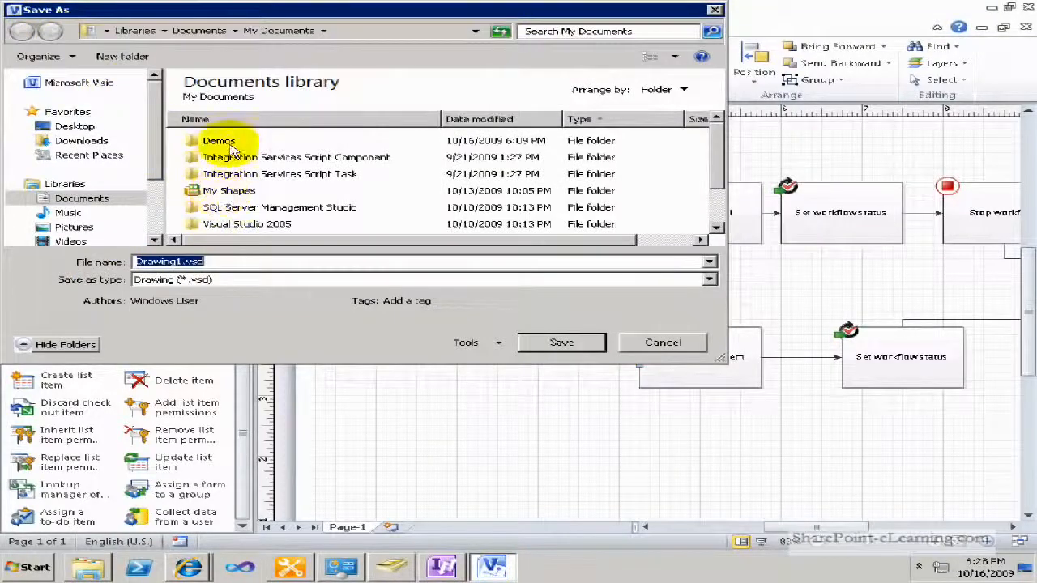
pyautogui.doubleClick(231, 143)
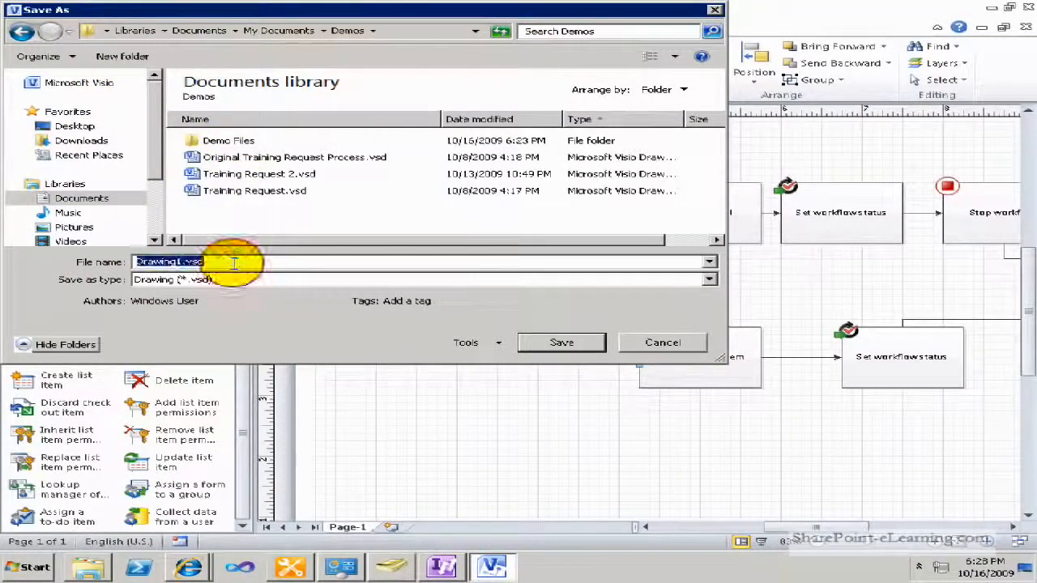
pyautogui.write('Training ')
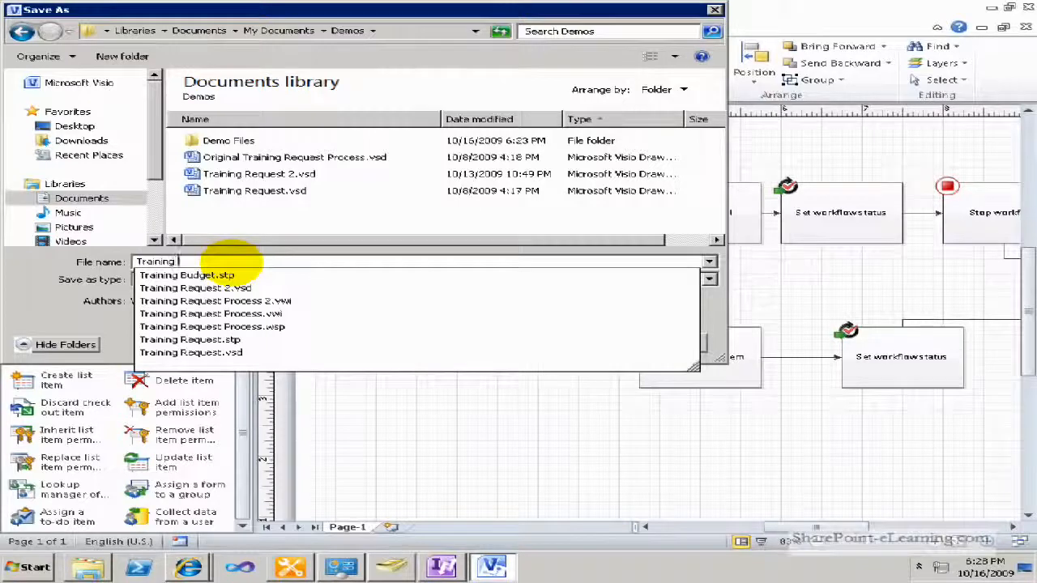
pyautogui.write('Requet')
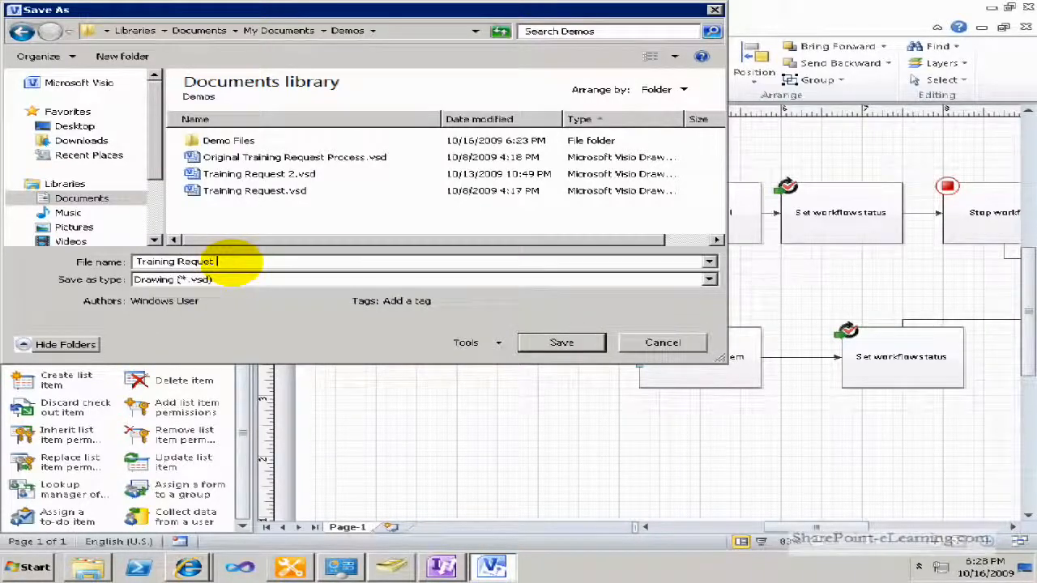
pyautogui.press('BackSpace')
pyautogui.write('st Process')
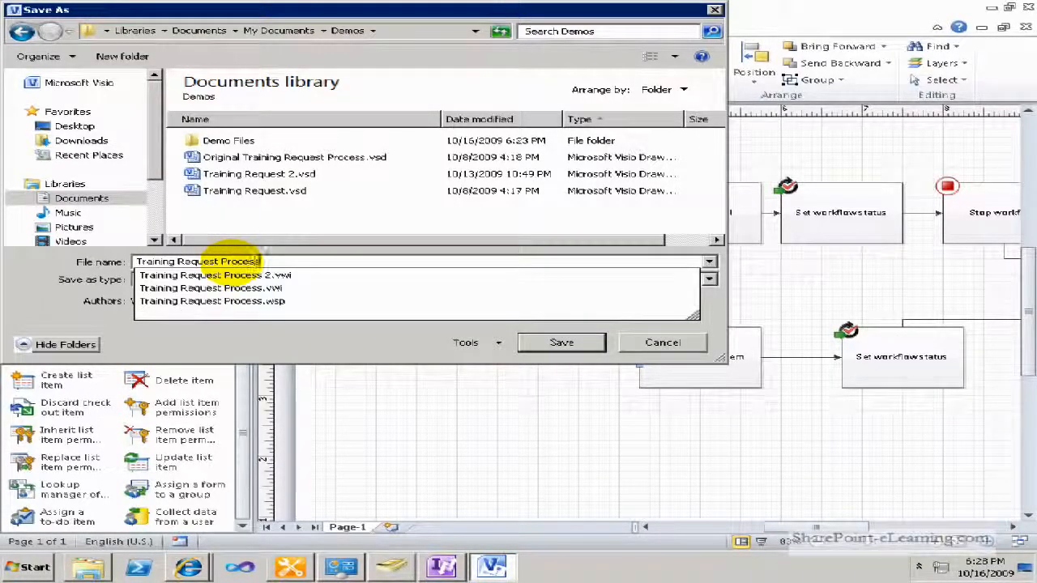
pyautogui.click(77, 264)
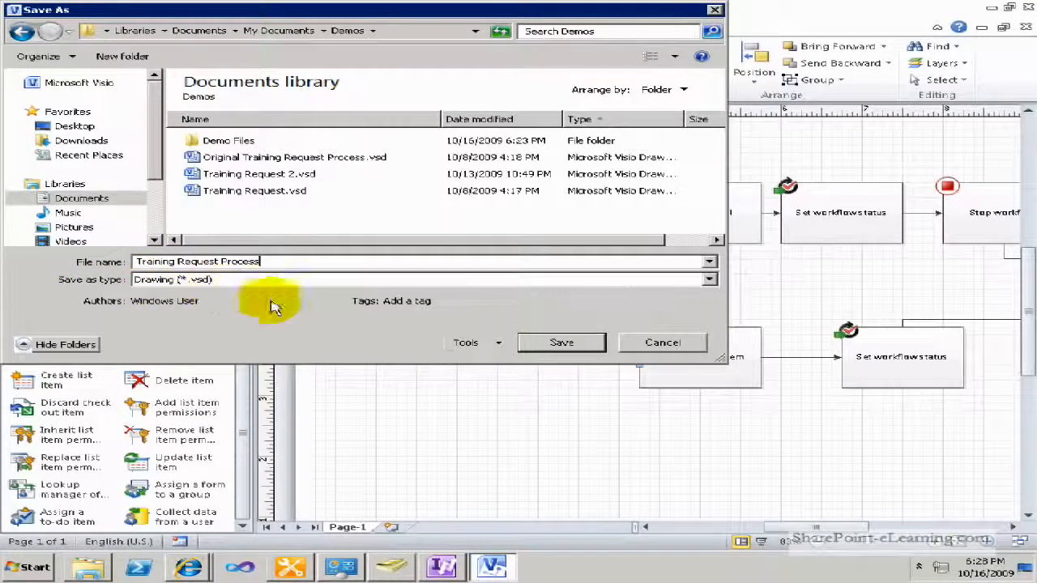
pyautogui.click(538, 343)
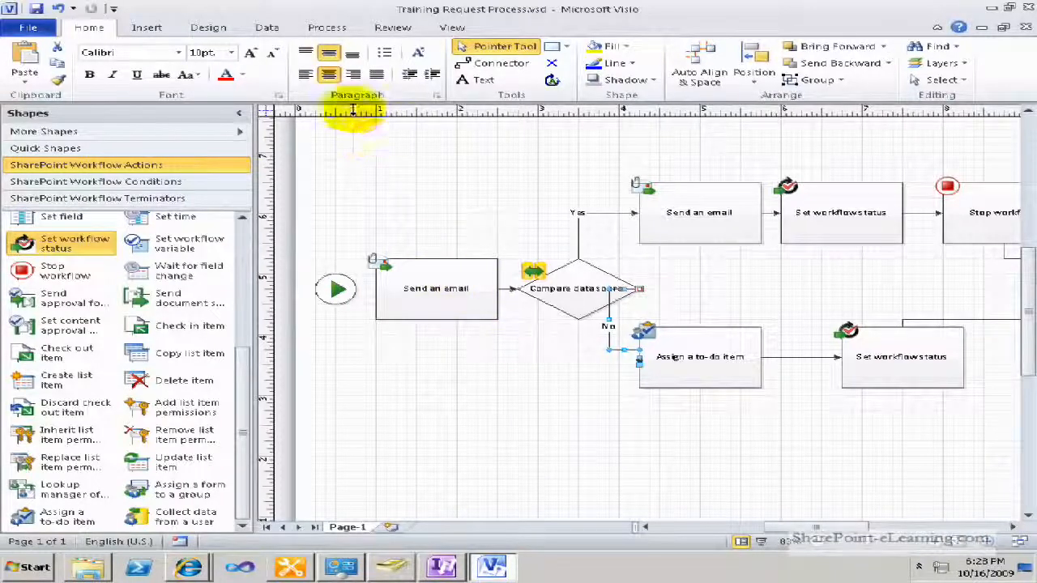
# - Connect the start terminator to the first Send an email action
pyautogui.click(316, 28)
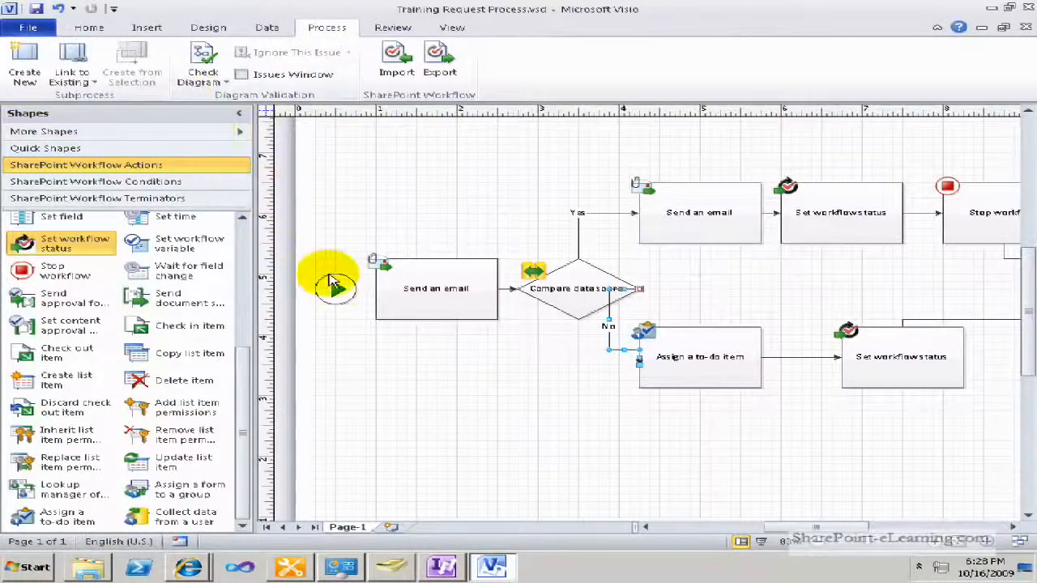
pyautogui.click(339, 287)
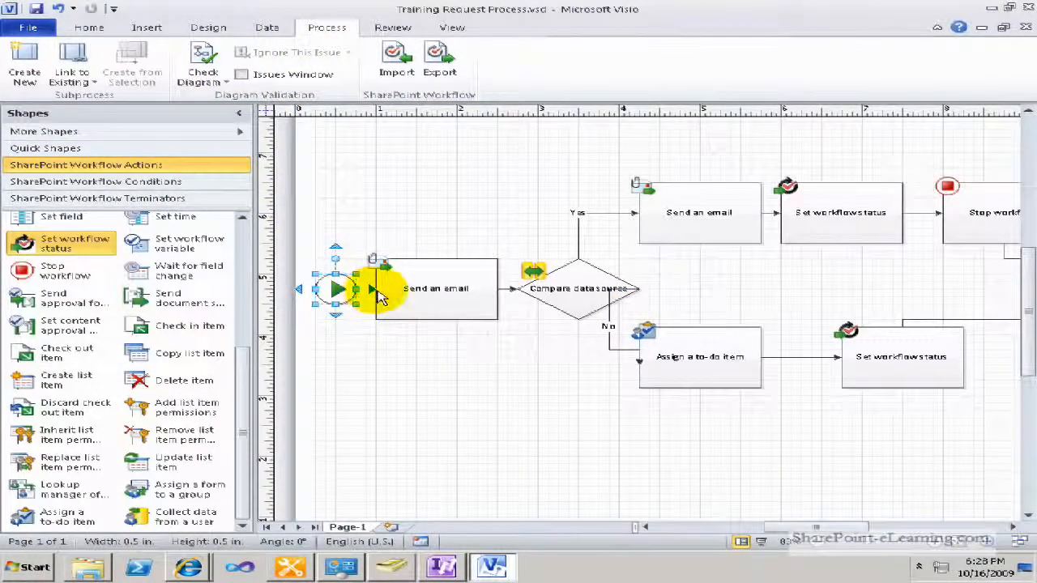
pyautogui.click(403, 362)
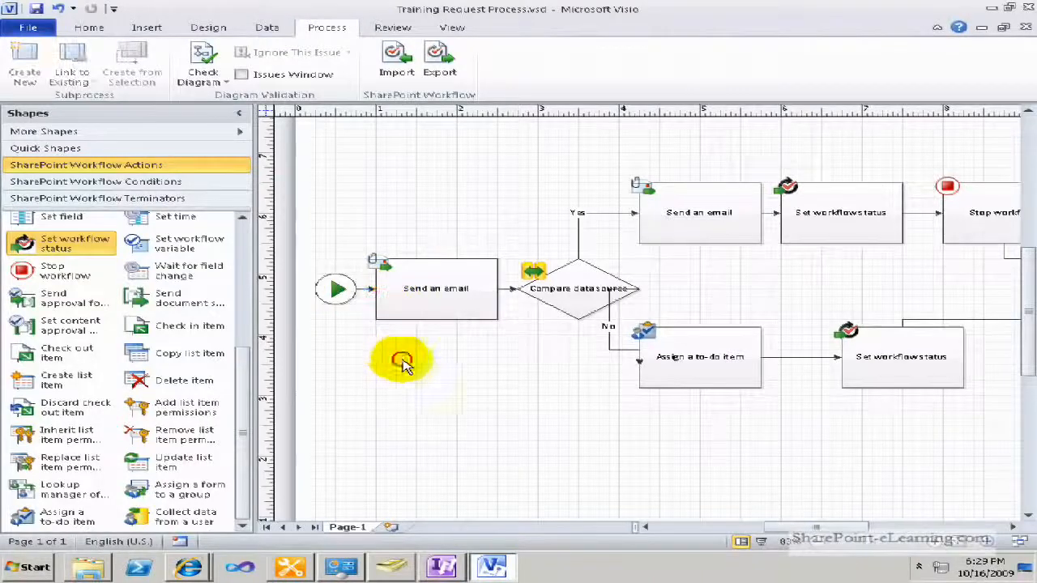
pyautogui.moveTo(764, 528)
pyautogui.mouseDown()
pyautogui.moveTo(817, 530)
pyautogui.moveTo(792, 528)
pyautogui.mouseUp()
pyautogui.click(592, 427)
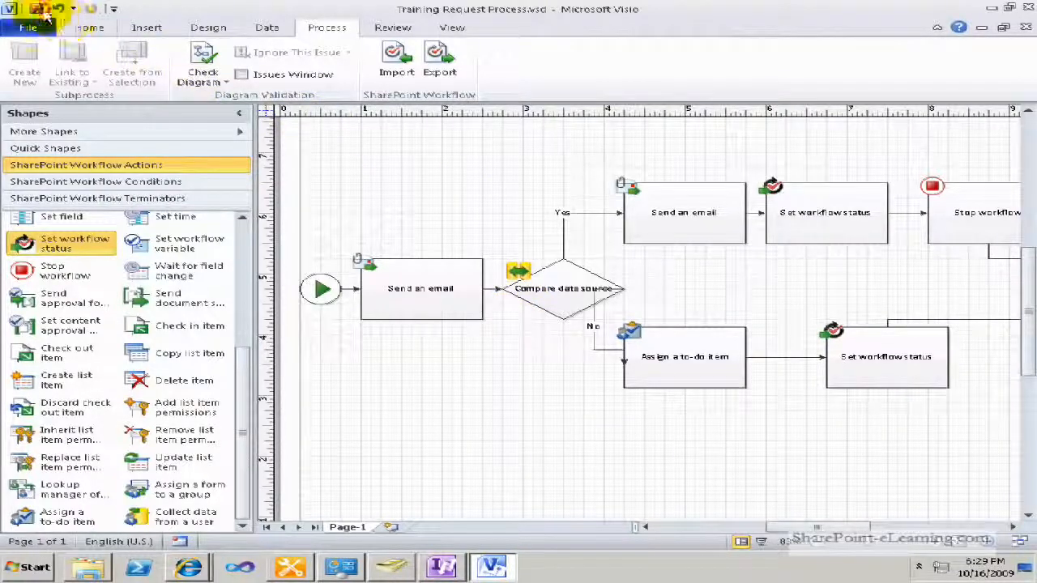
# - Export the diagram as a Visio Workflow Interchange file named Training Request Process in the Demos folder
pyautogui.click(438, 71)
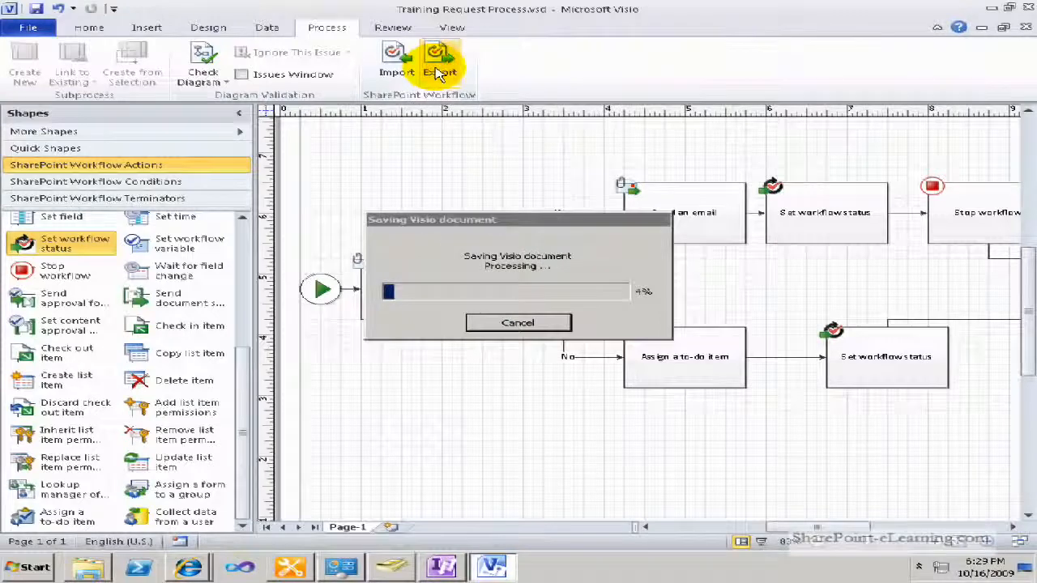
pyautogui.doubleClick(219, 141)
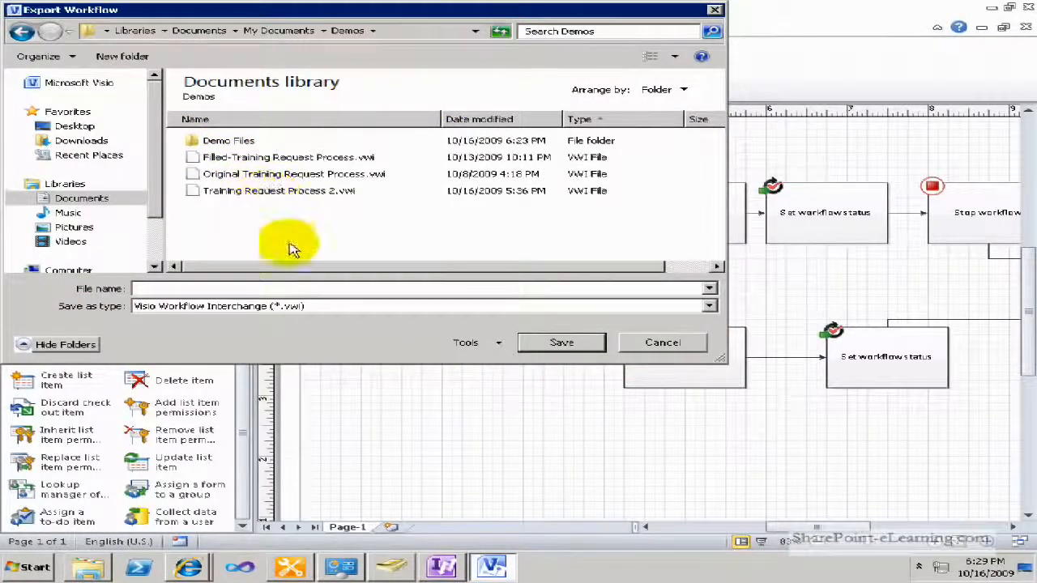
pyautogui.click(274, 285)
pyautogui.write('Training Req')
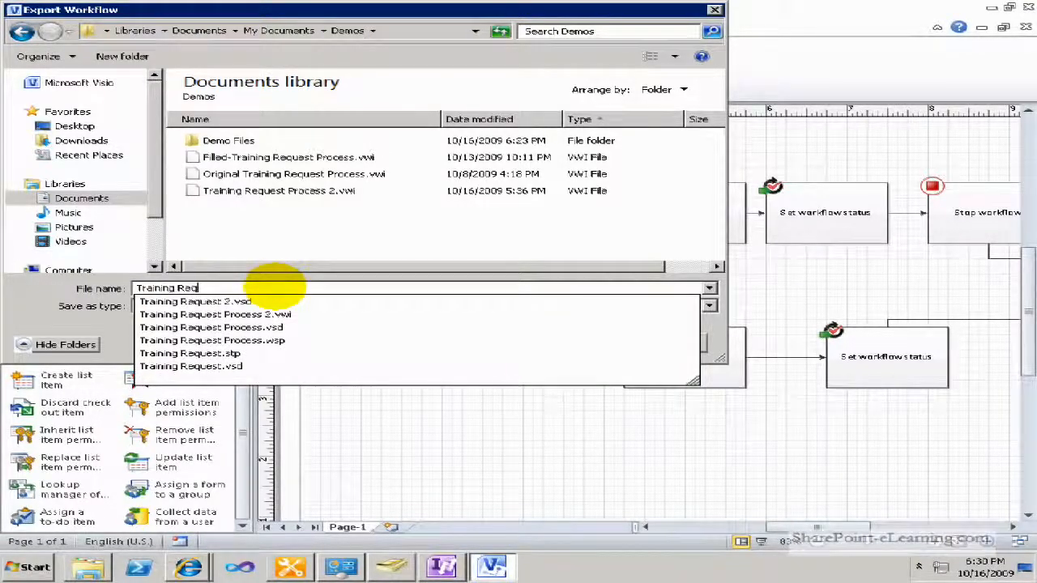
pyautogui.write('uest Proc')
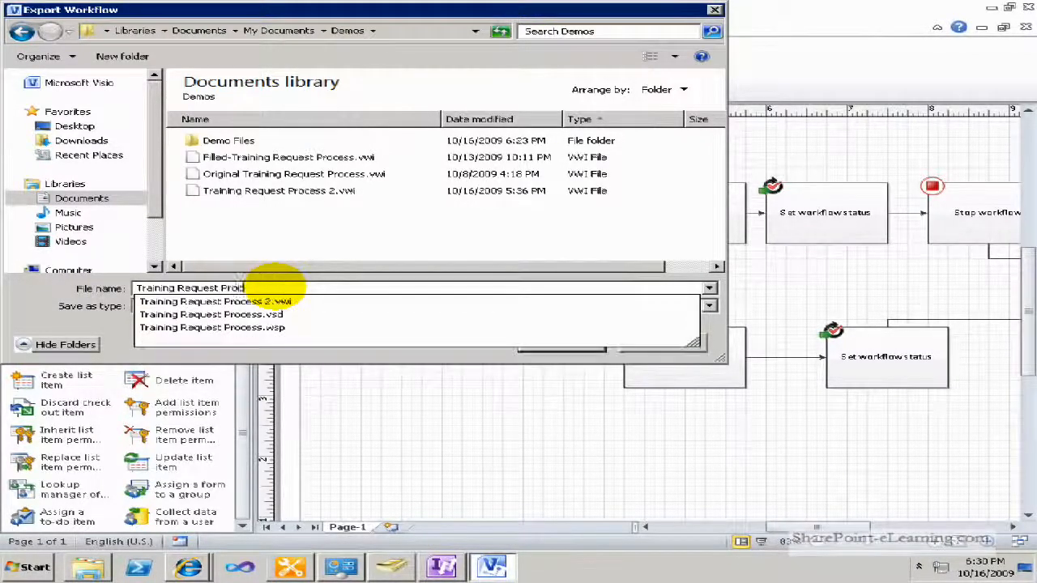
pyautogui.click(313, 285)
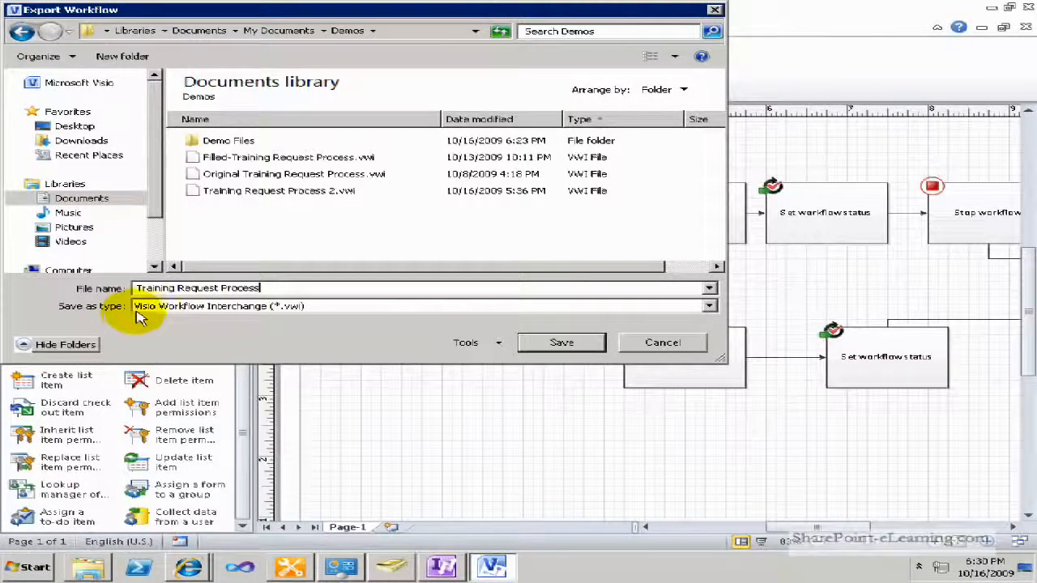
pyautogui.click(562, 346)
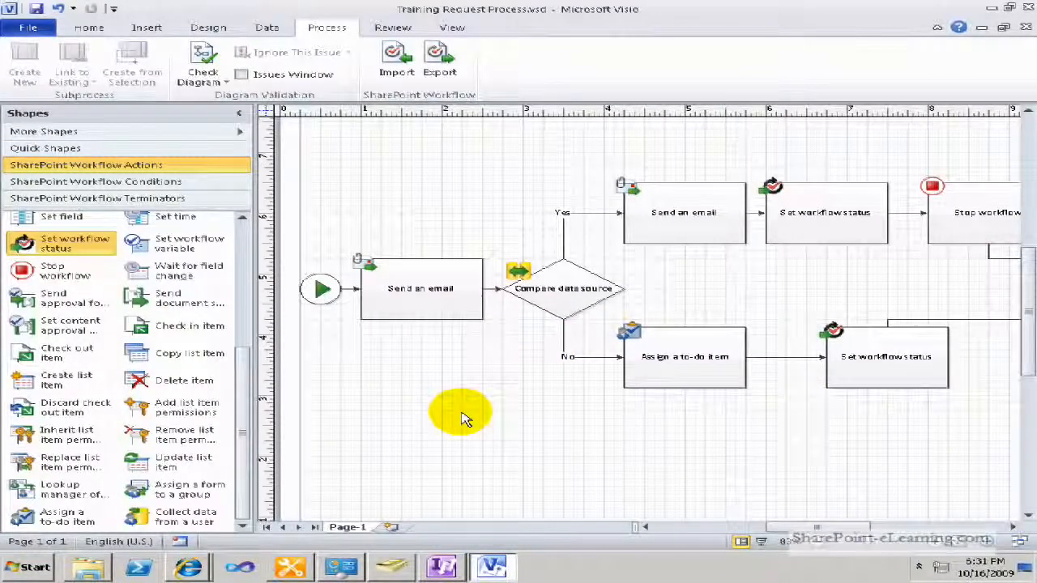
# - Switch to SharePoint Designer and start importing Training Request Process.vwi from the Demos folder into the Sales site's workflows
pyautogui.click(290, 566)
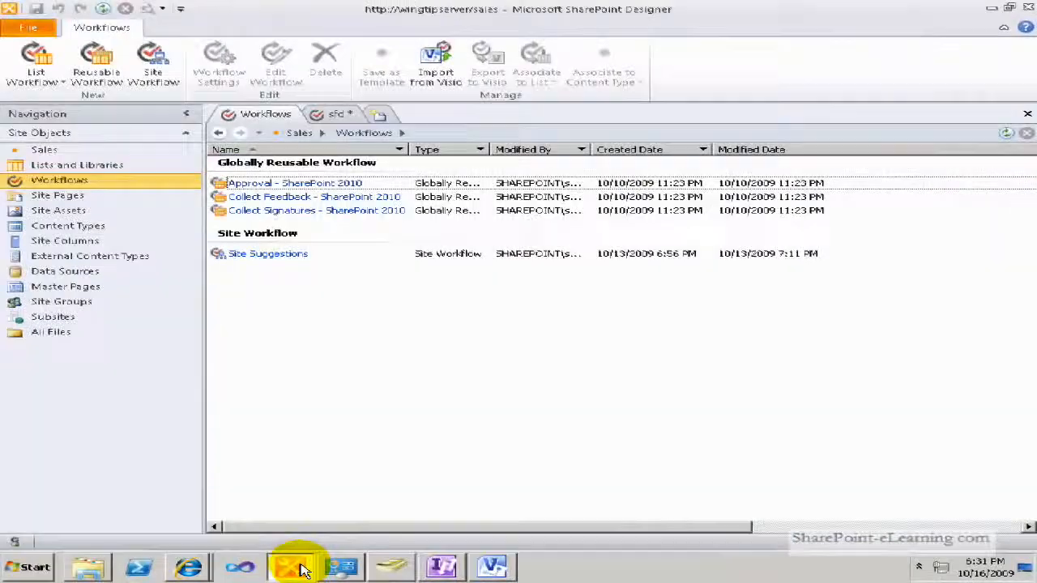
pyautogui.click(44, 150)
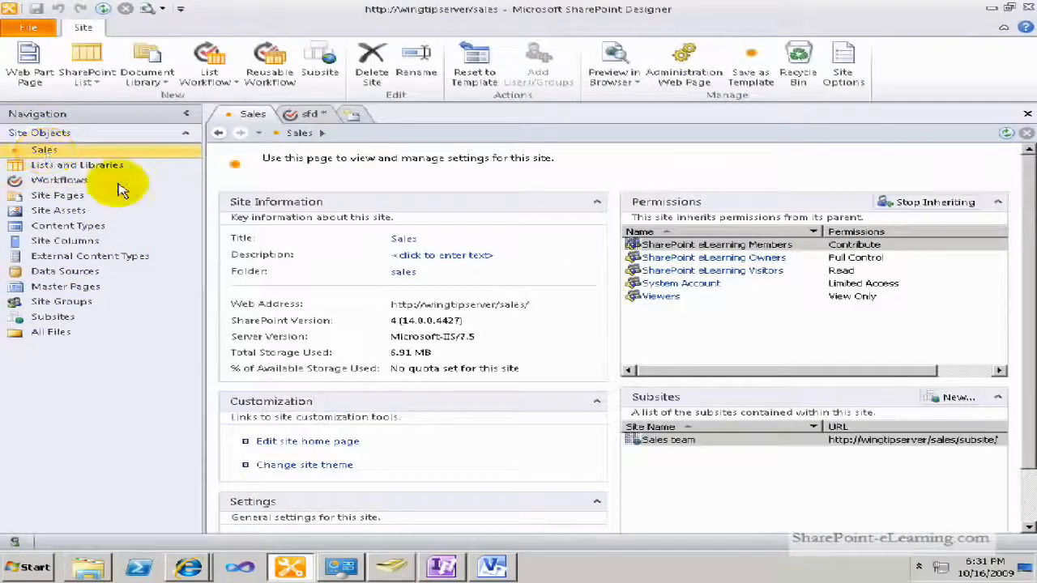
pyautogui.click(77, 180)
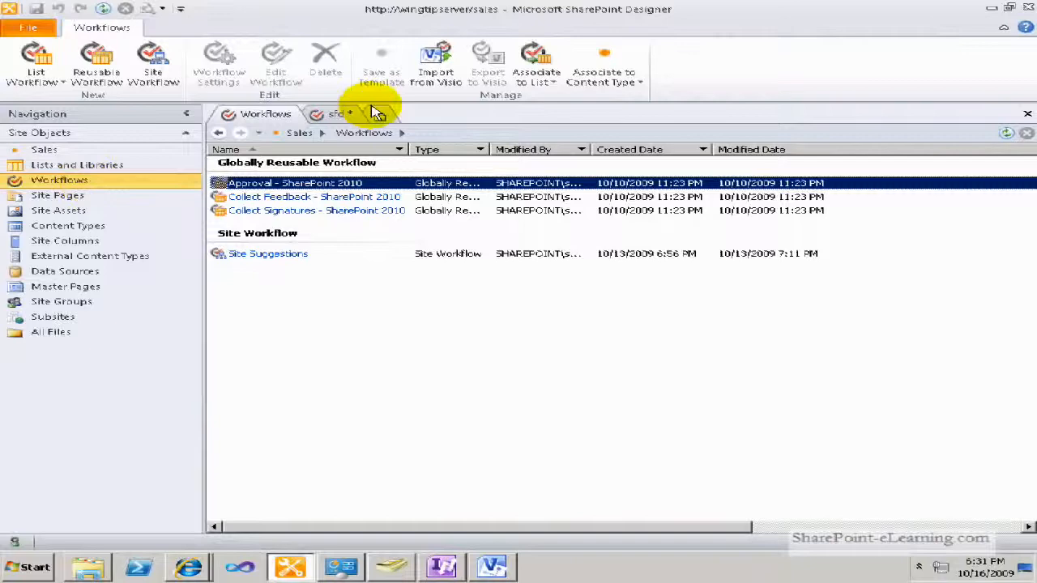
pyautogui.click(432, 86)
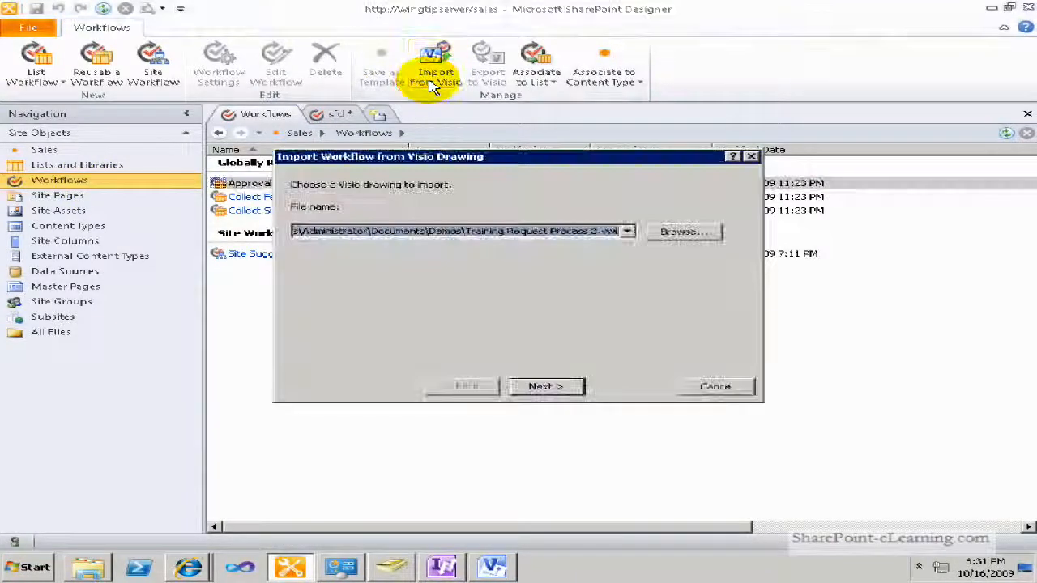
pyautogui.click(676, 234)
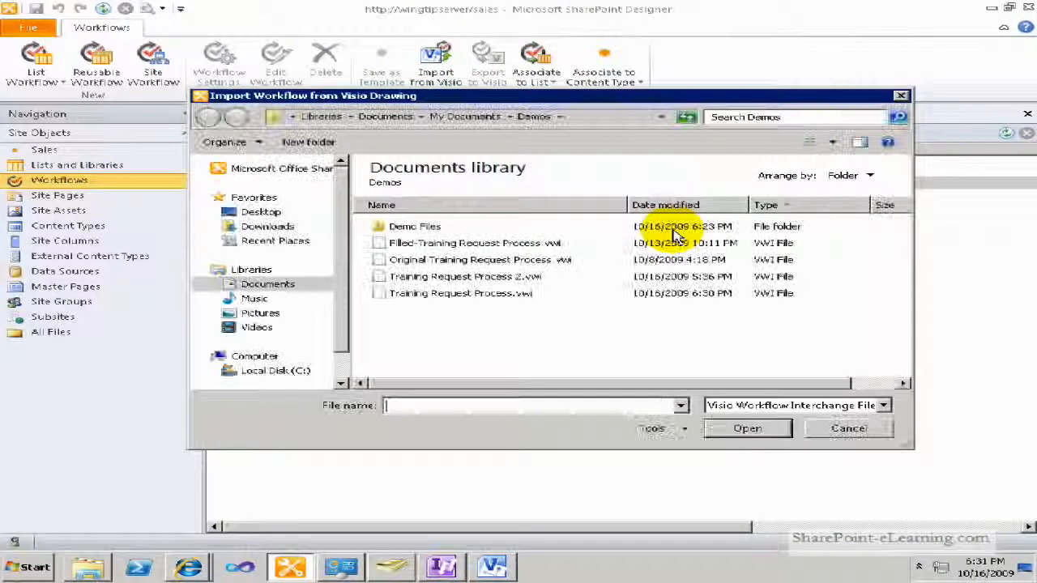
pyautogui.click(418, 294)
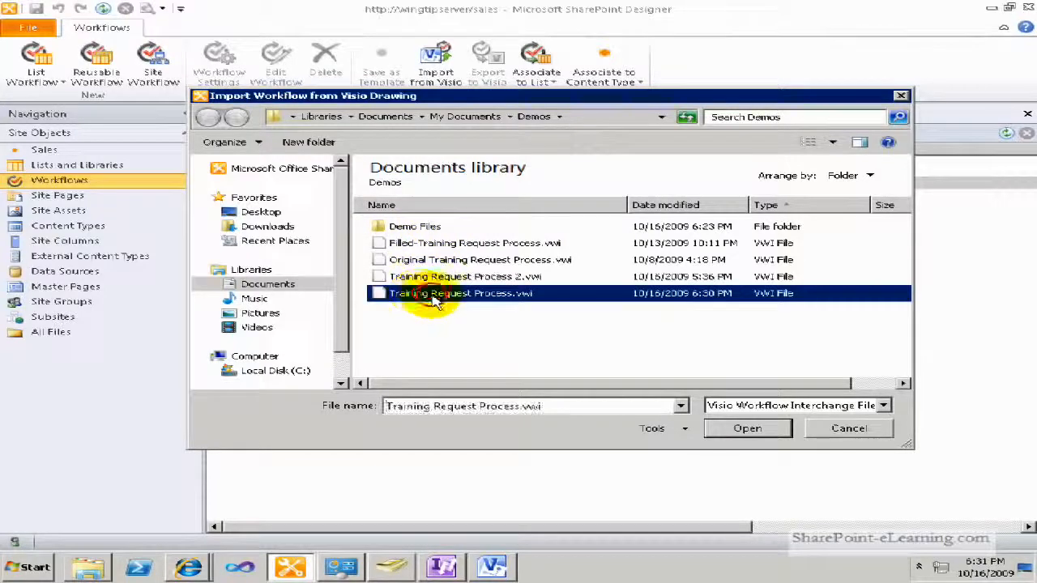
pyautogui.click(736, 434)
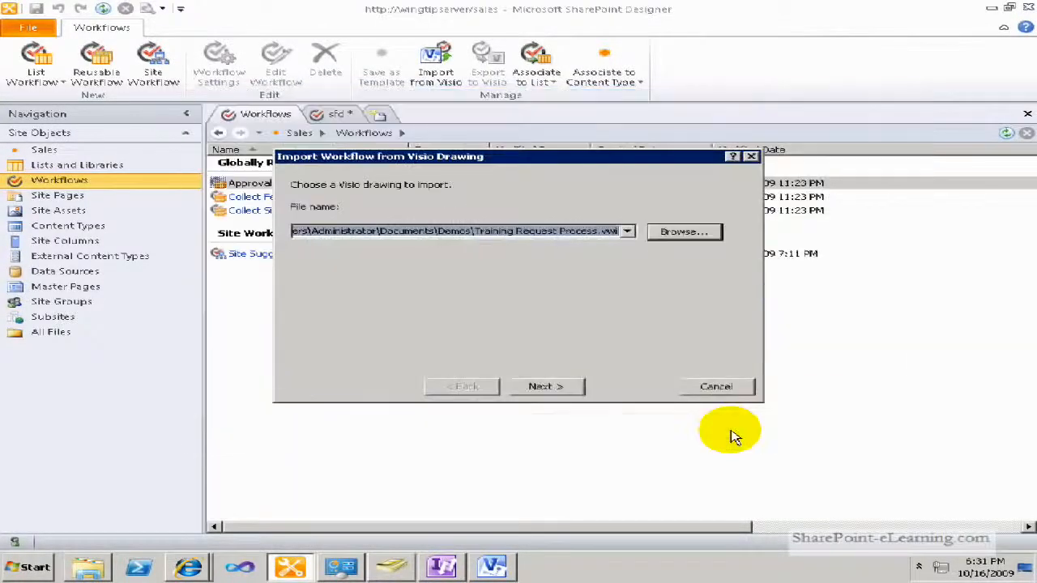
pyautogui.click(550, 389)
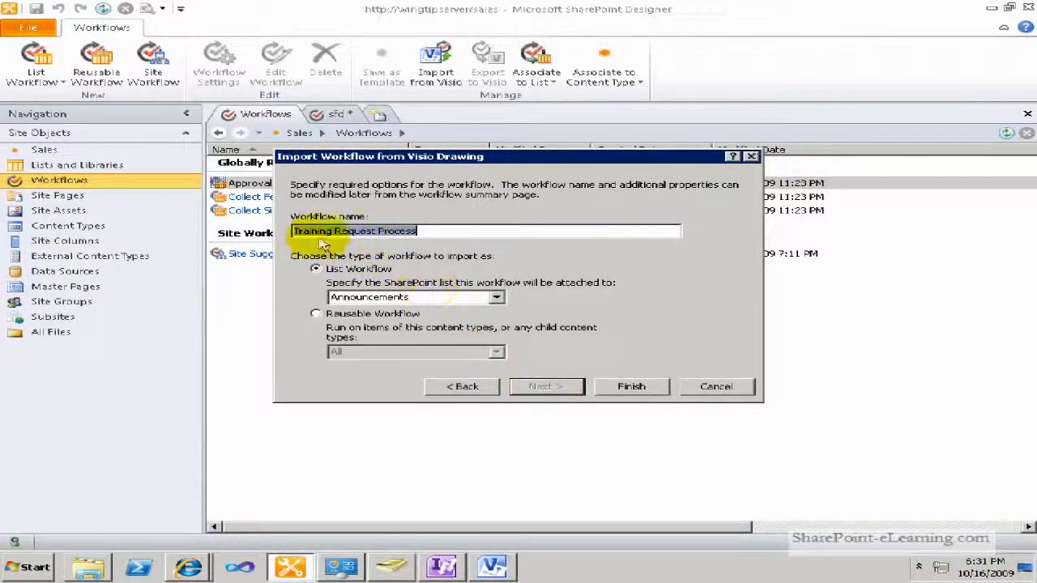
# - Import the drawing as a list workflow attached to the Training Request list
pyautogui.click(496, 298)
pyautogui.moveTo(503, 324); pyautogui.dragTo(489, 351)
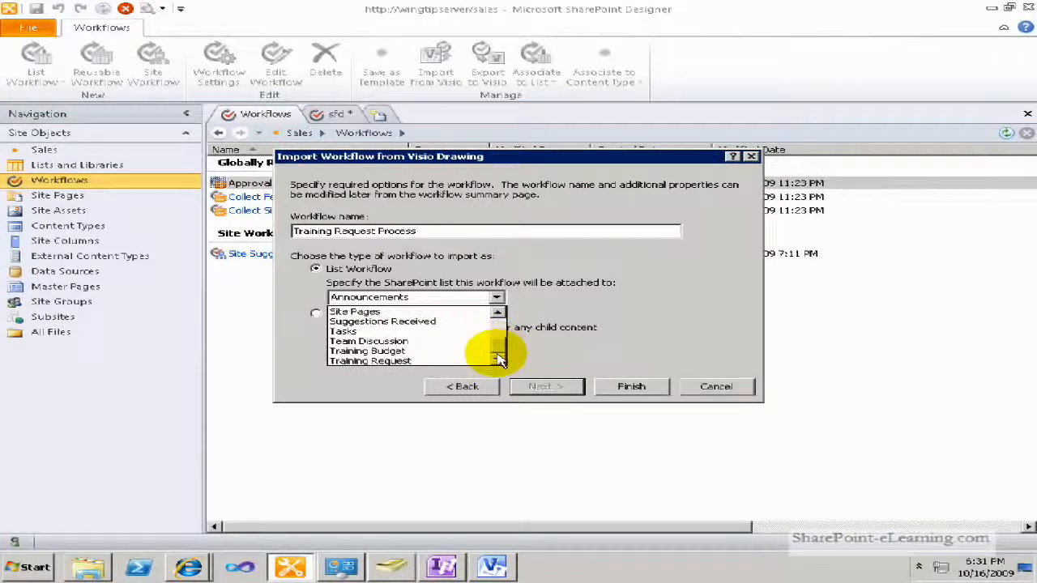
pyautogui.click(400, 362)
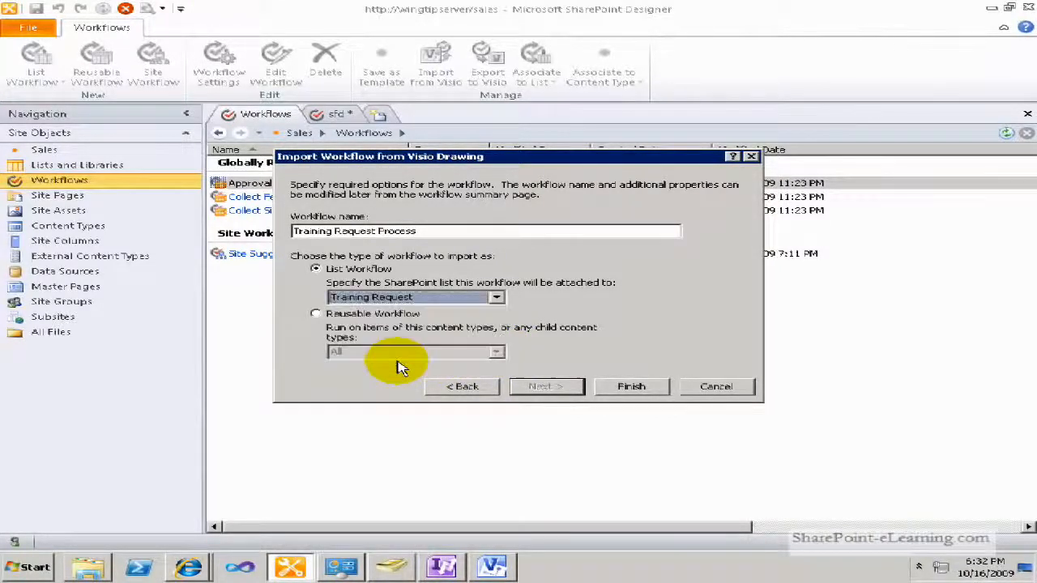
pyautogui.click(620, 384)
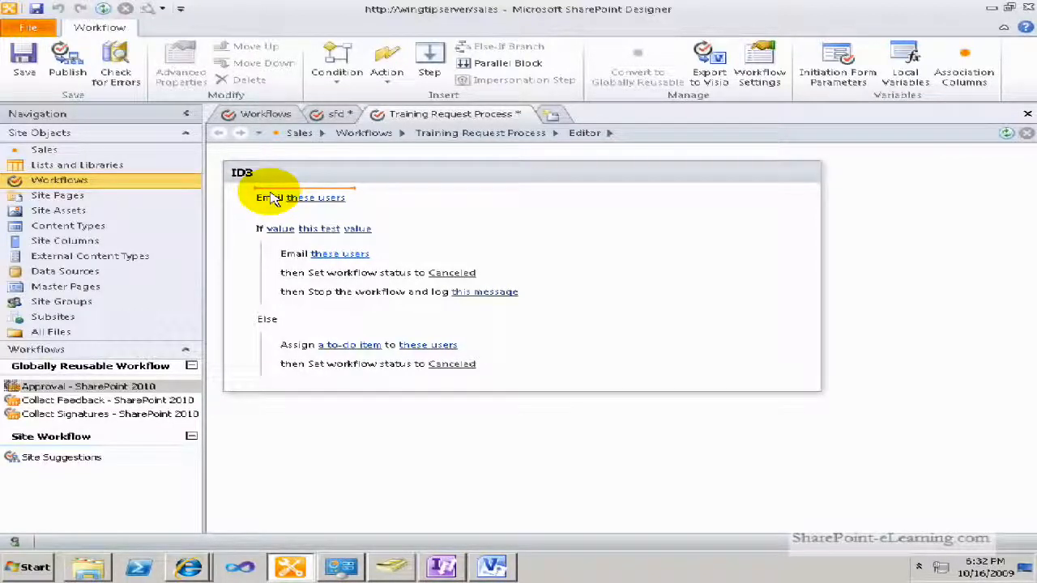
# - Add the user who created the current item as a To recipient of the workflow's first email
pyautogui.click(296, 199)
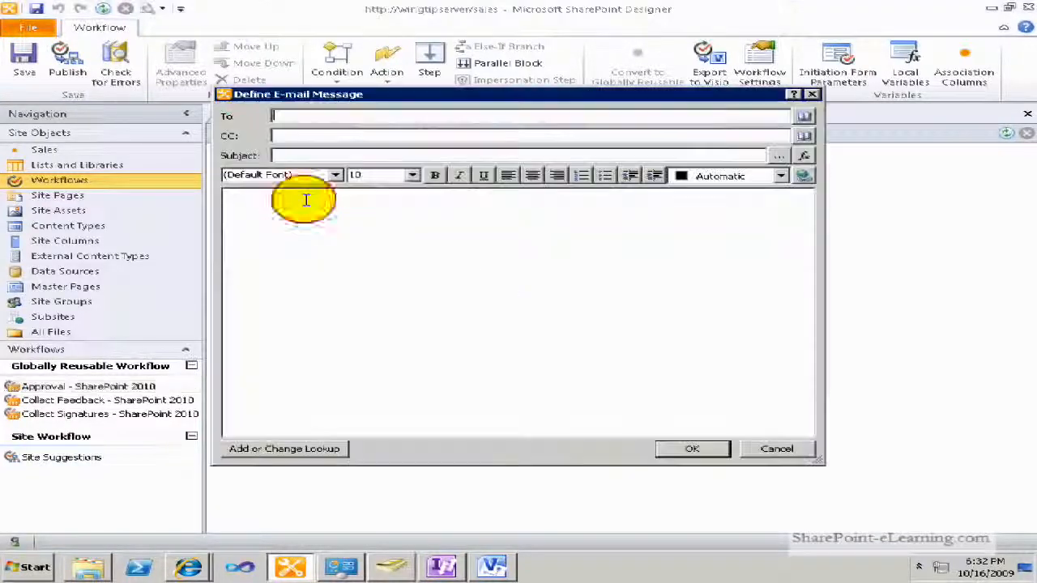
pyautogui.click(804, 116)
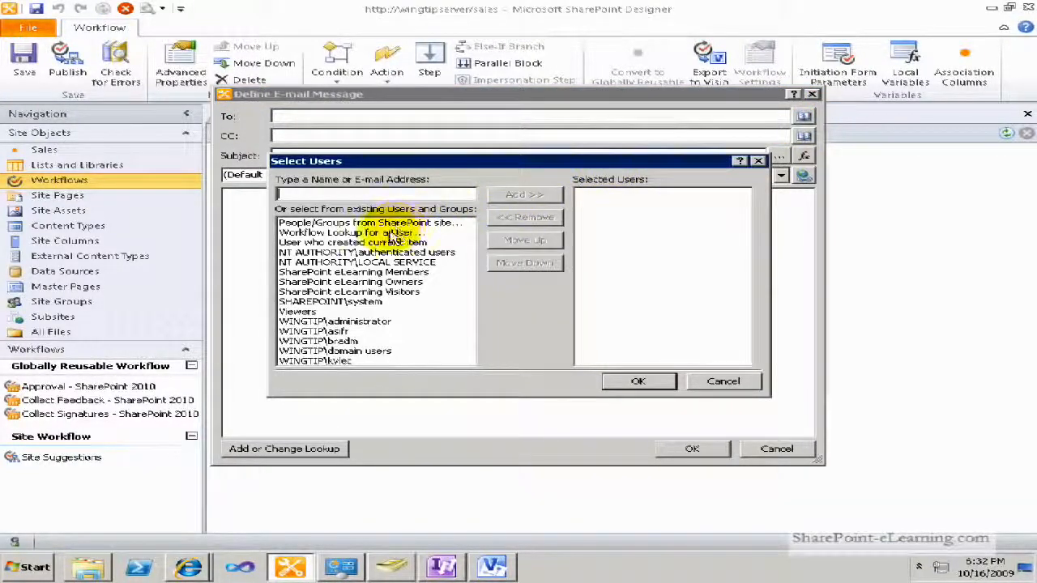
pyautogui.click(293, 243)
pyautogui.click(502, 195)
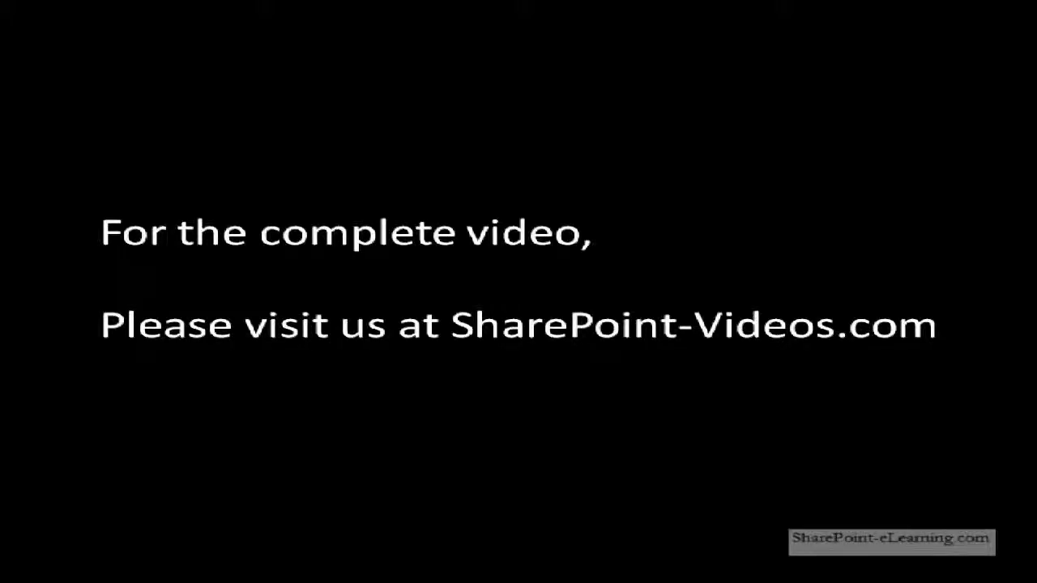